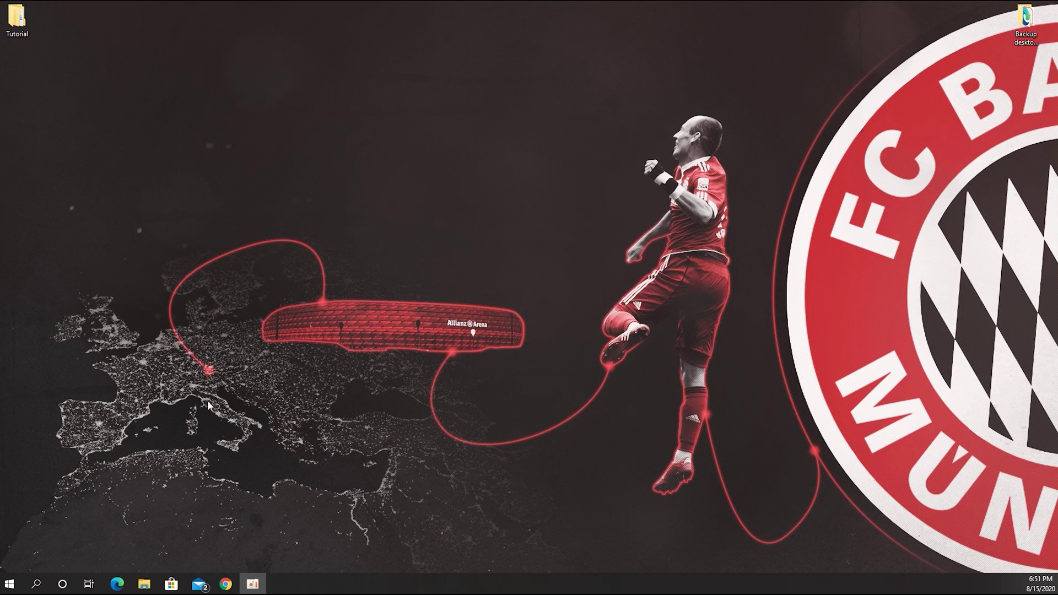
Step: Open Chrome and reach the Hostinger website through the Tutorials page of lachoweb.com
click(225, 585)
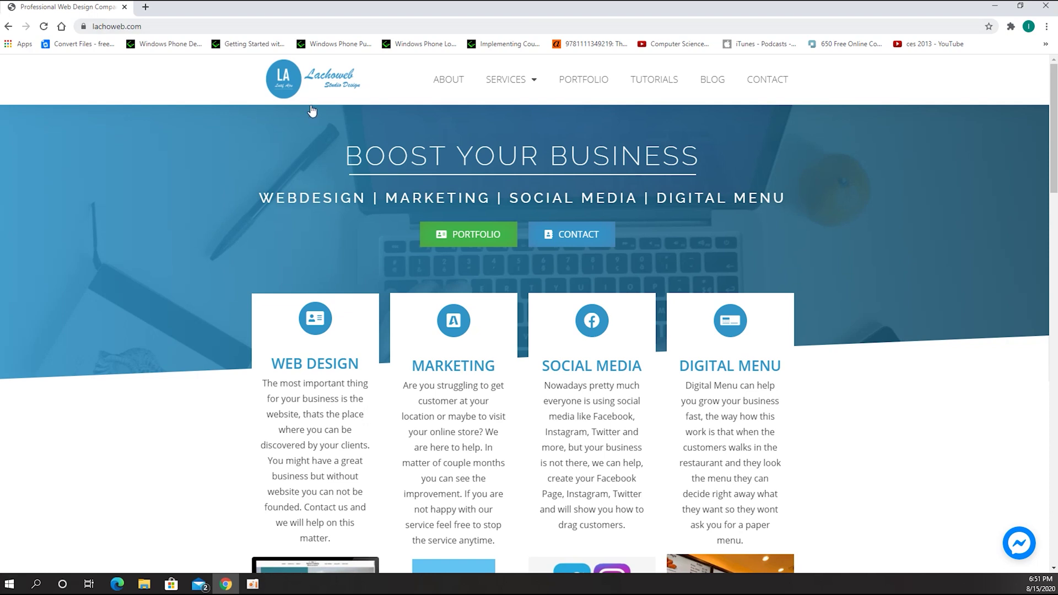
click(662, 89)
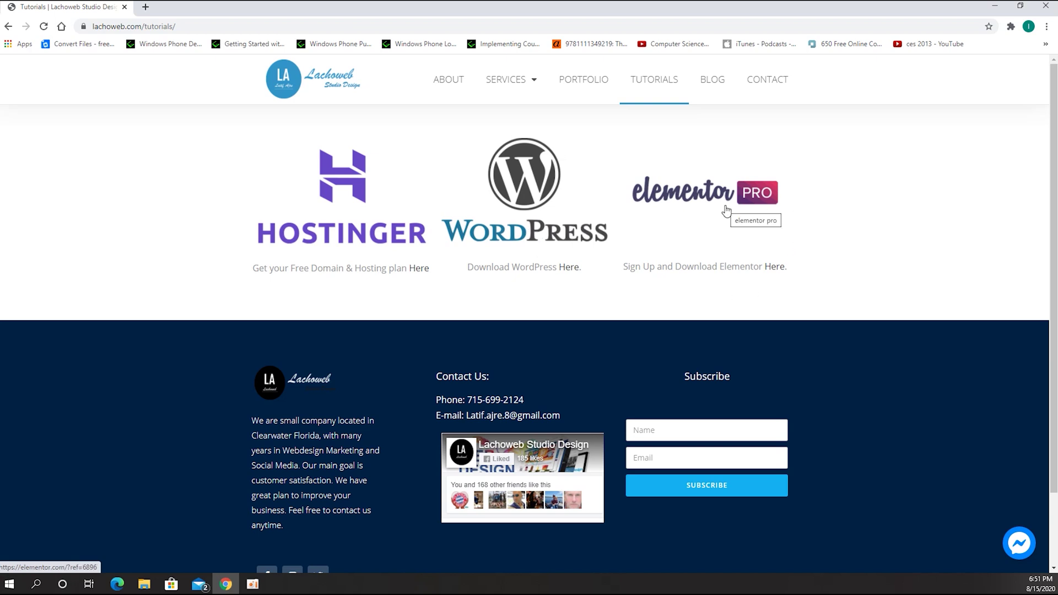
click(345, 238)
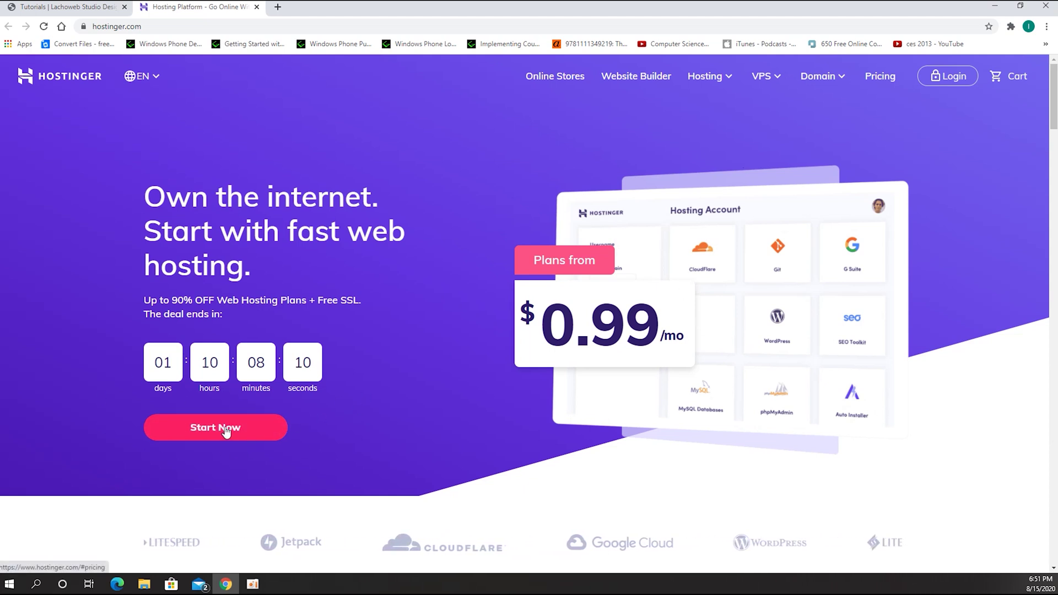
Step: Log in to the Hostinger account with the saved account e-mail and password
click(952, 81)
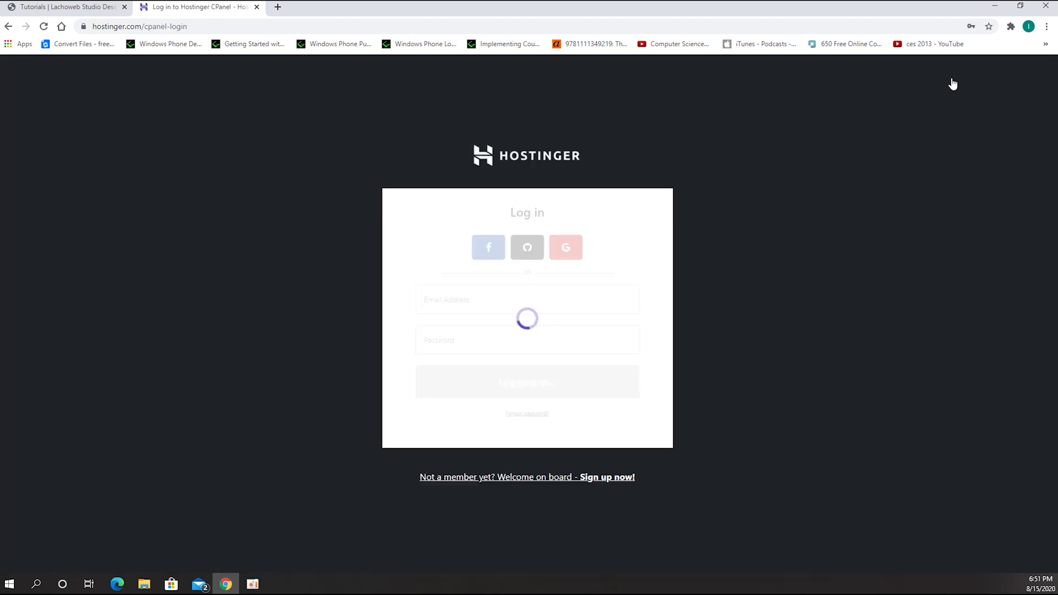
click(564, 293)
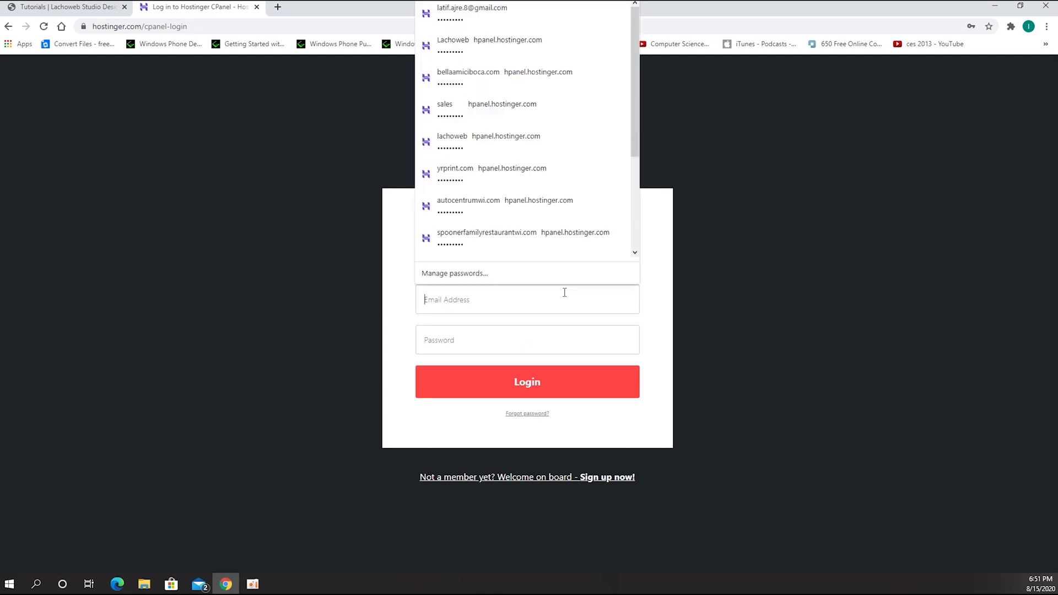
click(508, 19)
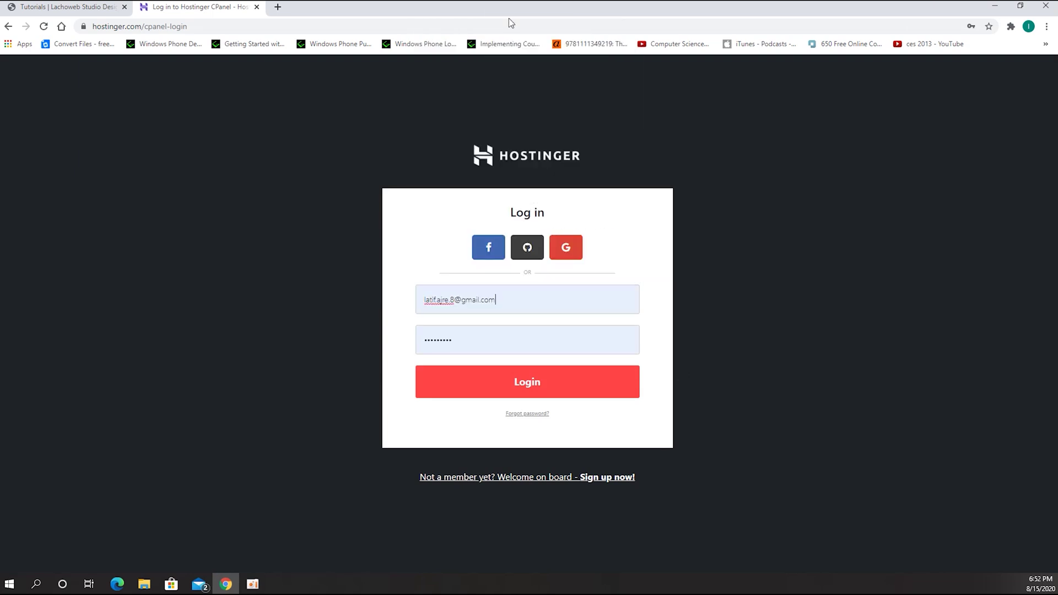
click(541, 391)
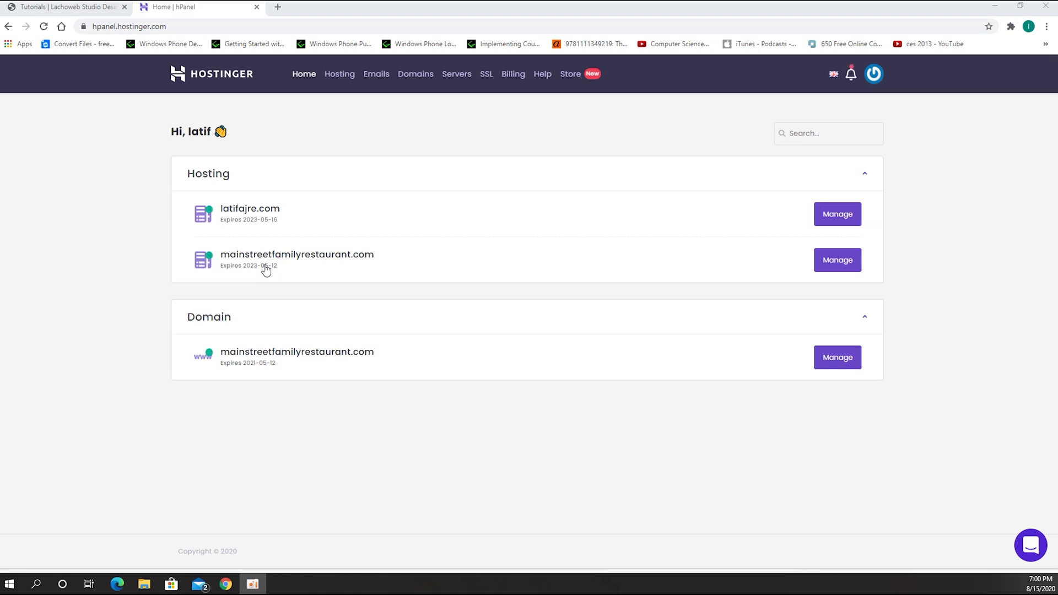
Step: Open the subdomain management page of the first hosting account listed
click(837, 216)
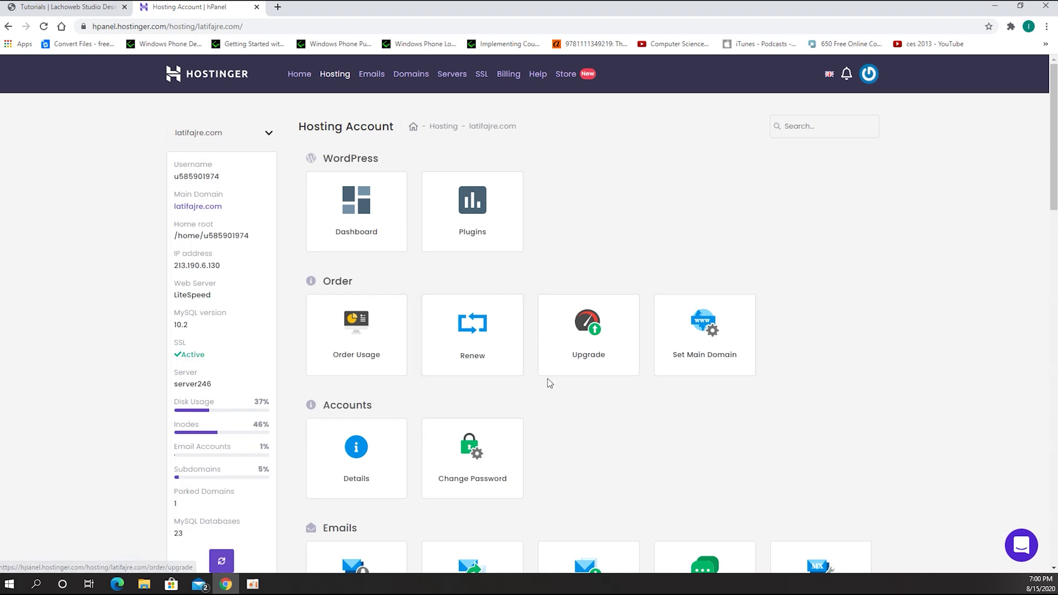
scroll(549, 382, down, 10)
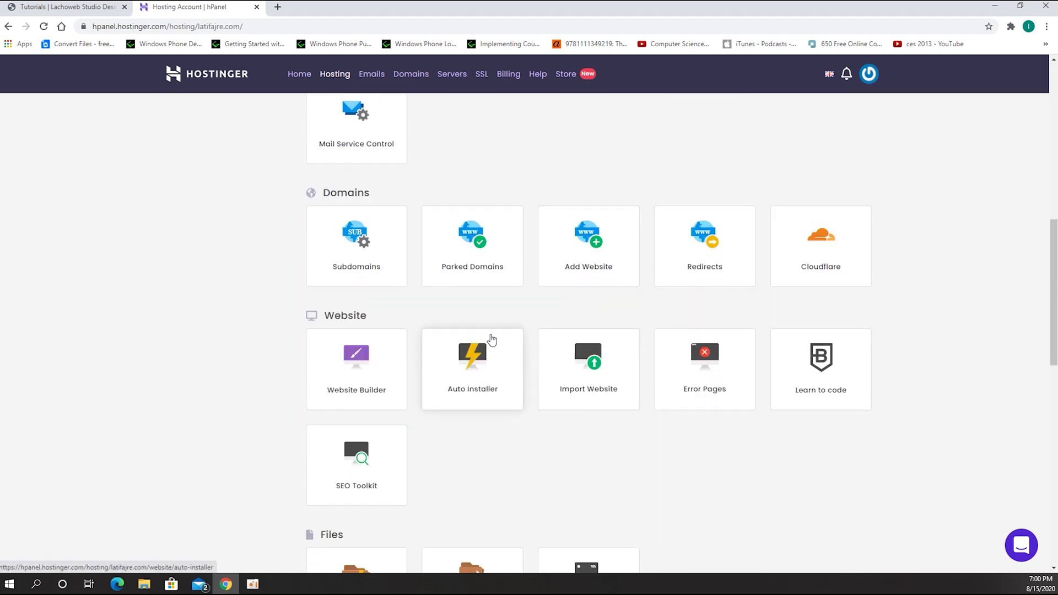
click(364, 247)
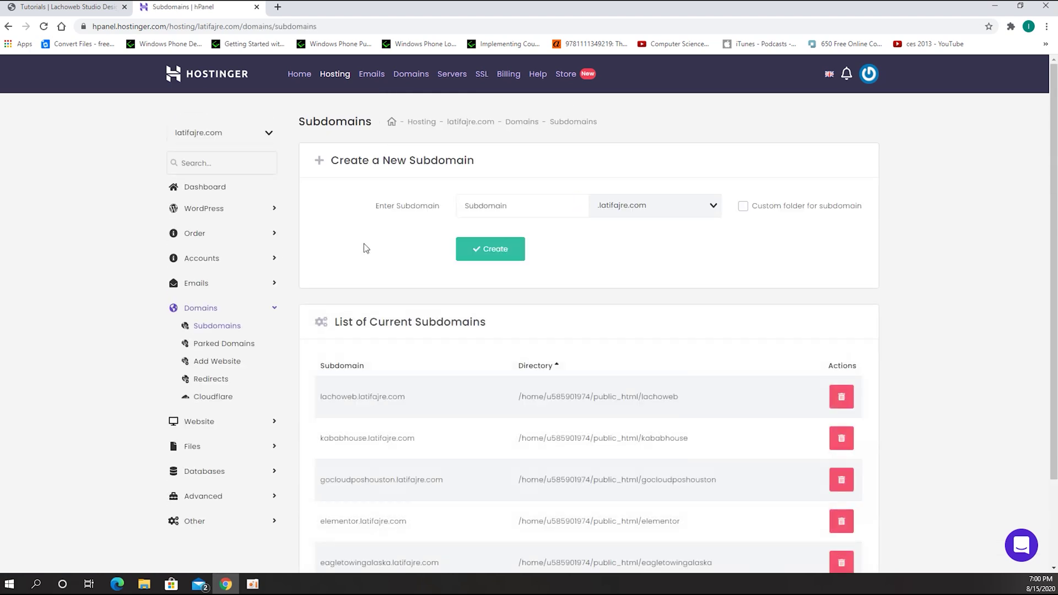
Step: Create the subdomain "tutorial" under the account's main domain, without a custom folder
click(522, 207)
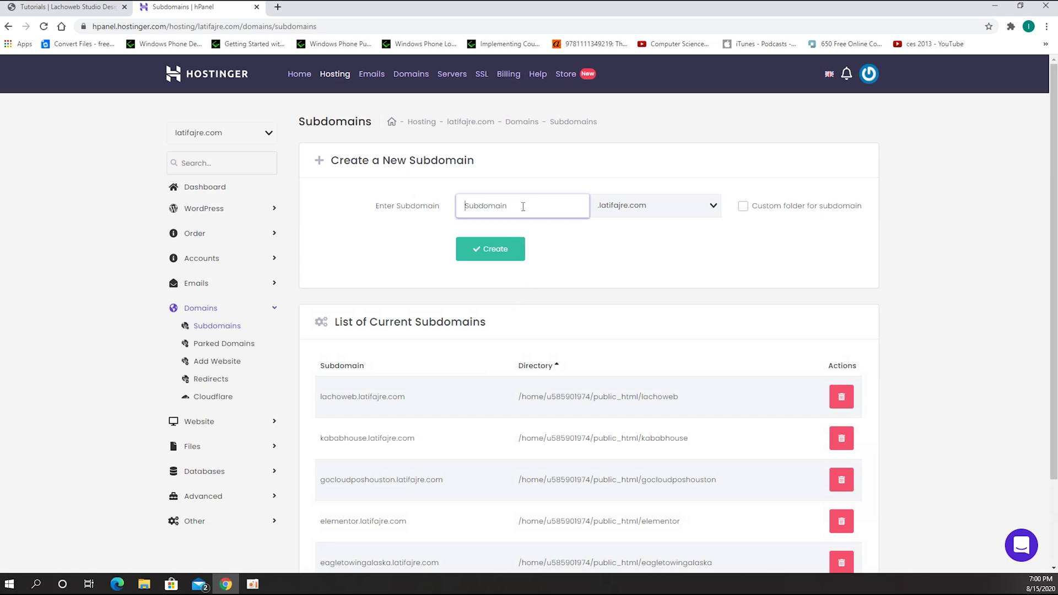
text(tutorial)
click(712, 206)
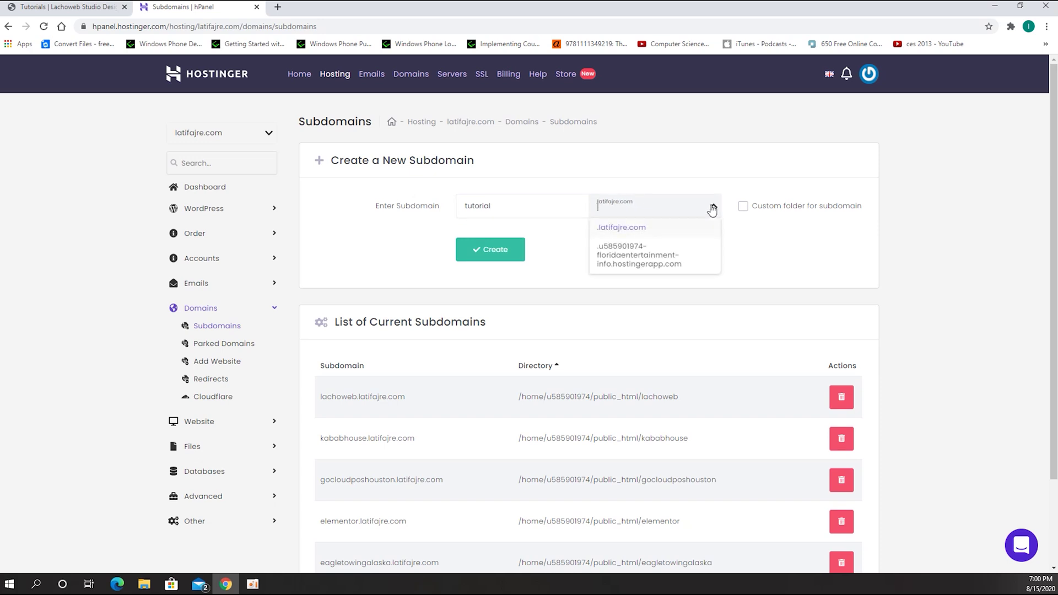
click(712, 208)
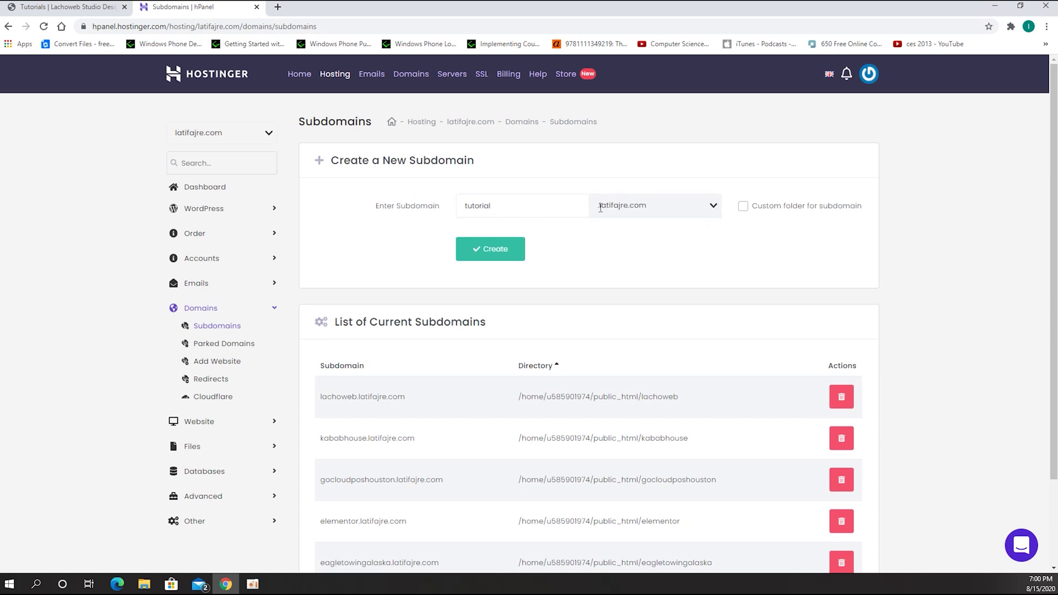
mouse_move(740, 212)
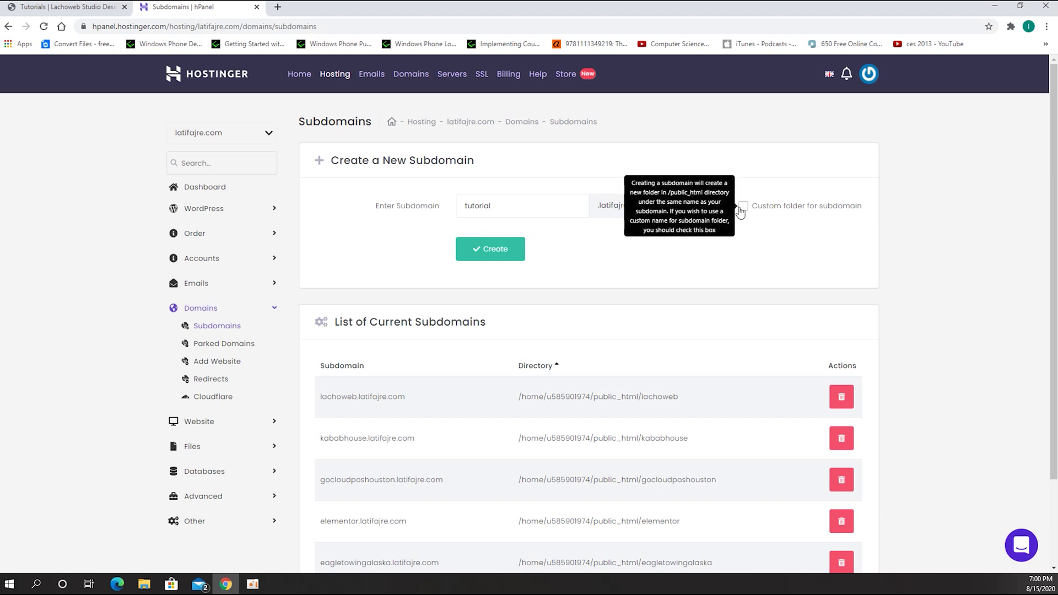
click(490, 249)
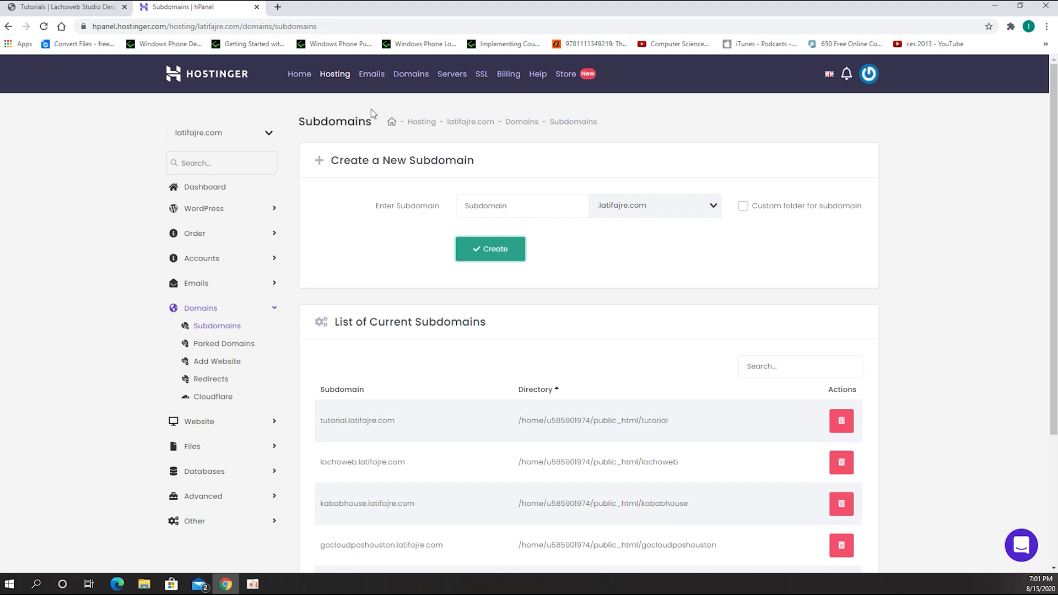
Step: Return to the hosting overview and open the management page of the first website in the second Premium plan
click(337, 74)
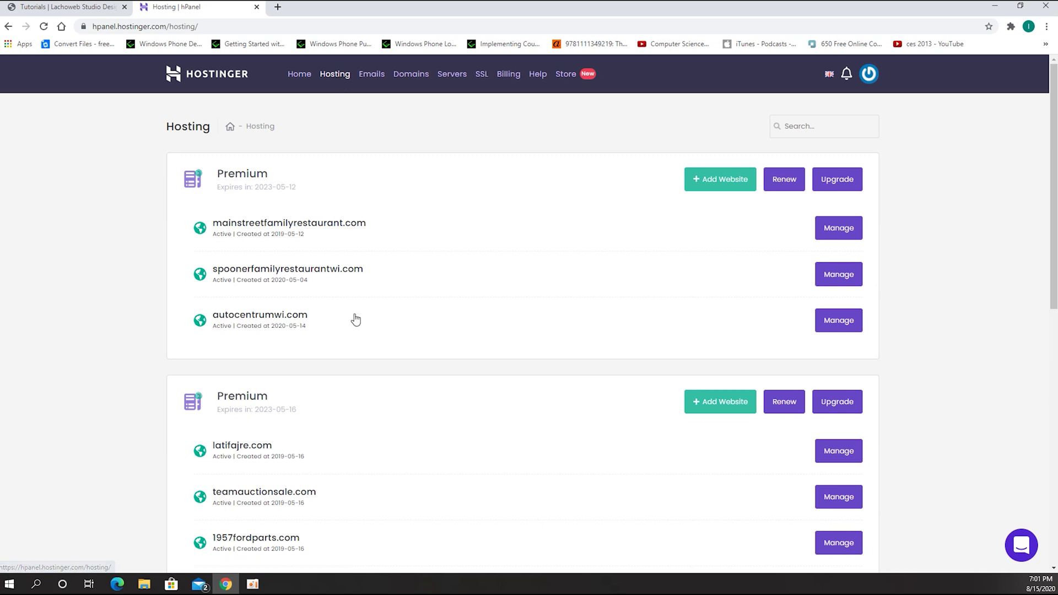
scroll(346, 348, down, 3)
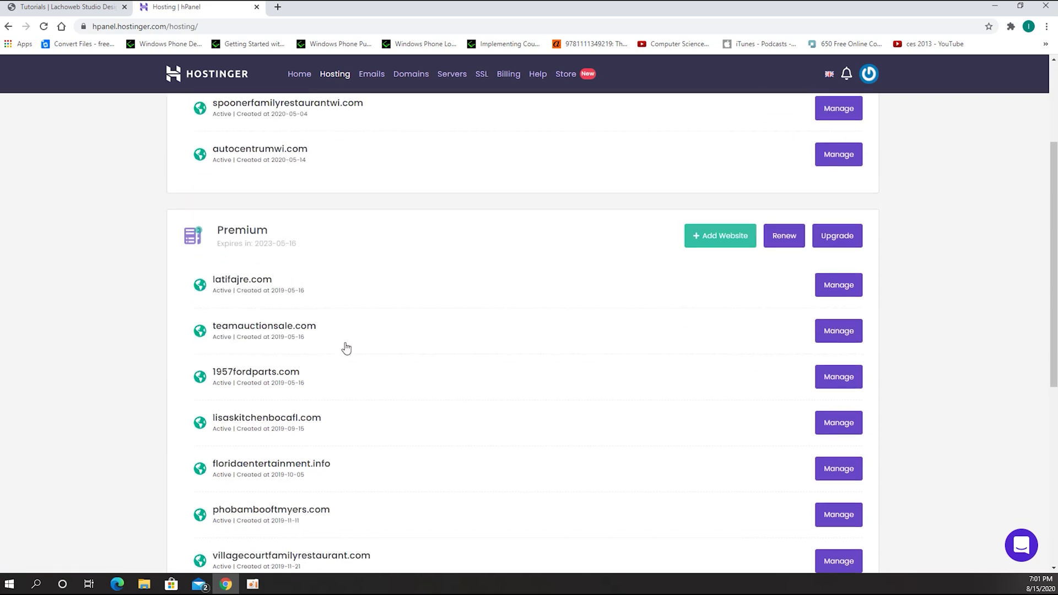
scroll(48, 326, up, 3)
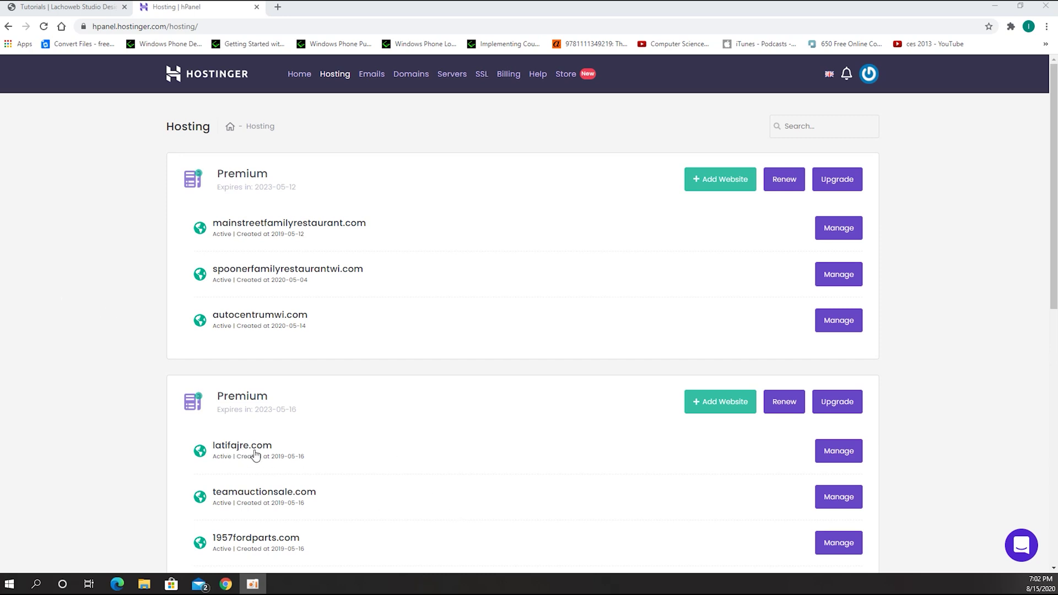
click(845, 460)
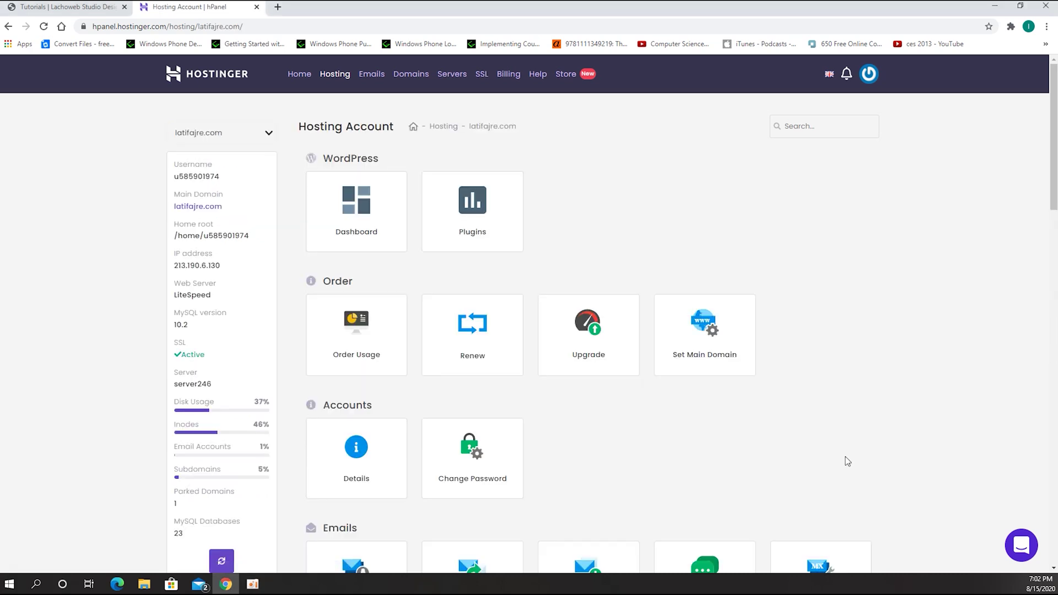
Step: Open the Auto Installer for this website and start a WordPress 5.5 installation
scroll(620, 371, down, 4)
scroll(619, 367, up, 1)
scroll(619, 367, down, 3)
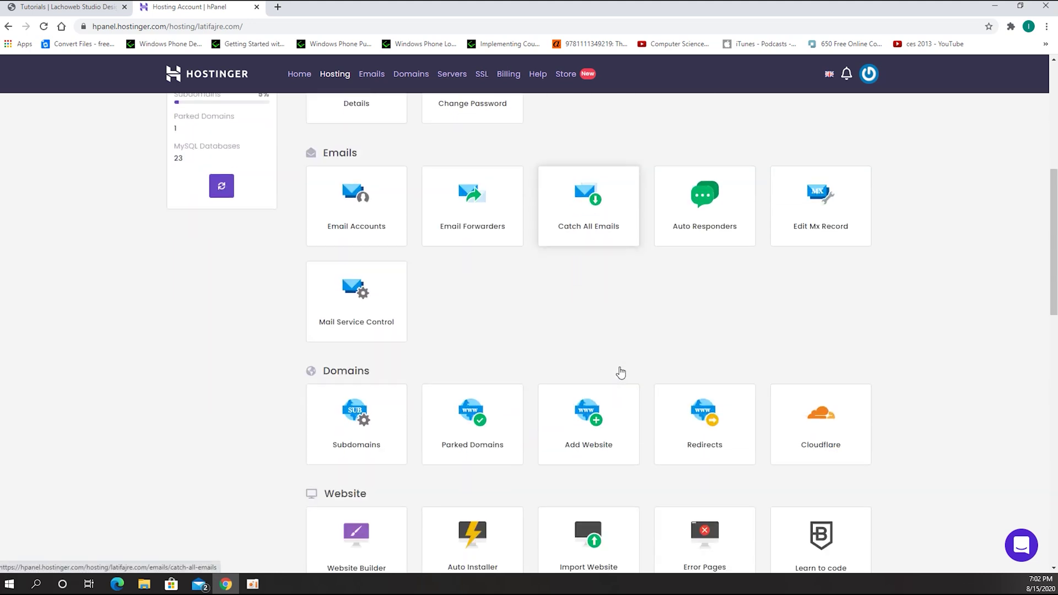
scroll(620, 369, down, 3)
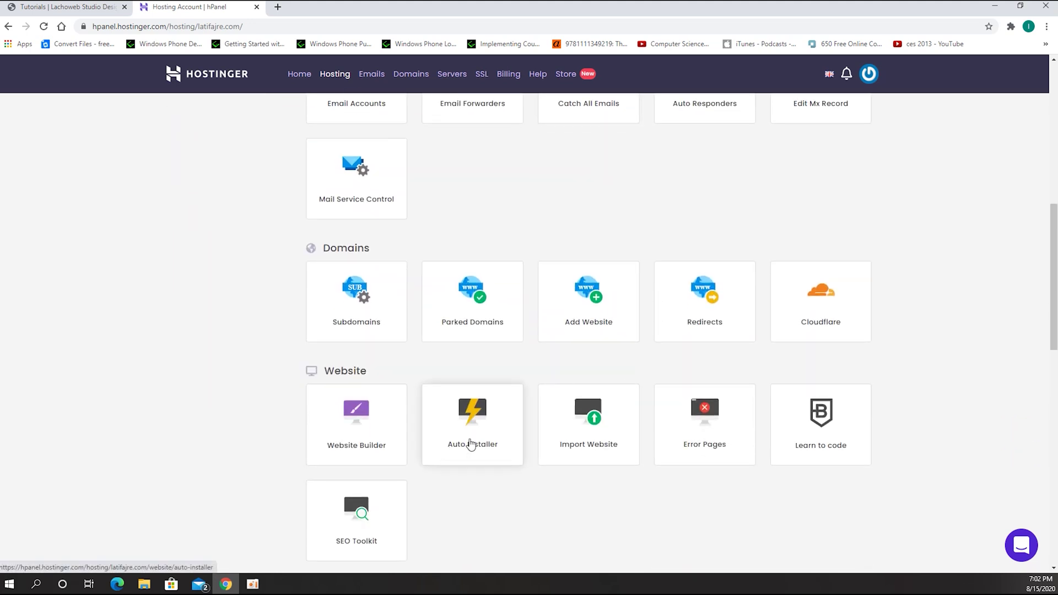
click(477, 428)
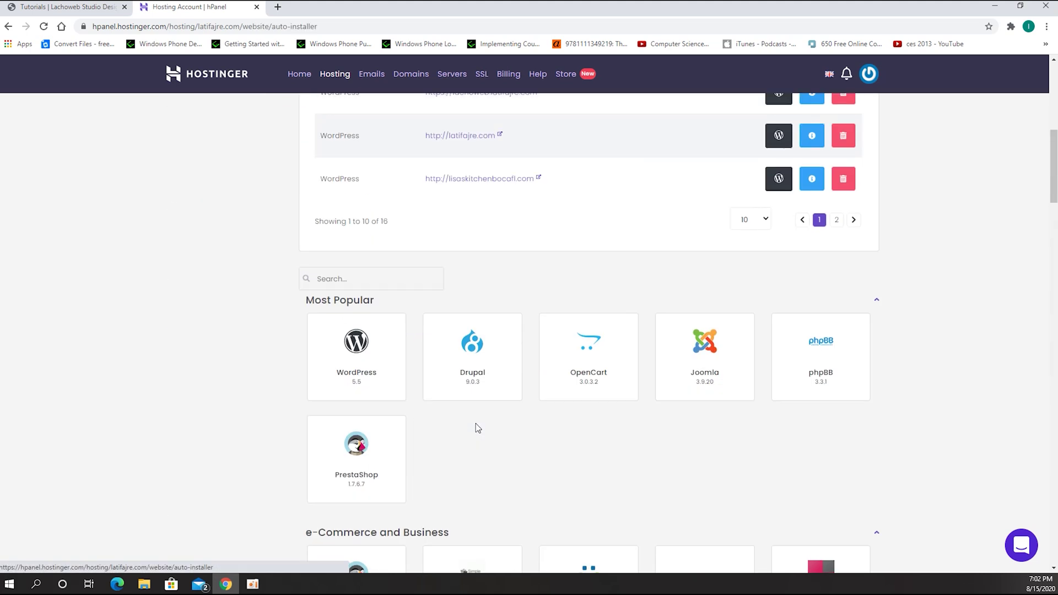
scroll(475, 427, down, 10)
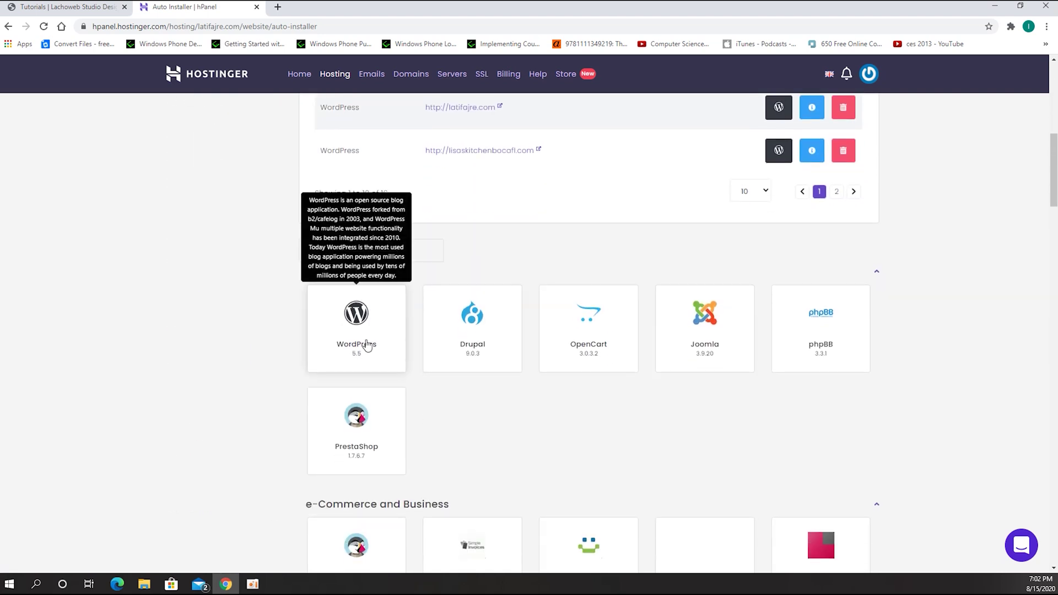
click(362, 329)
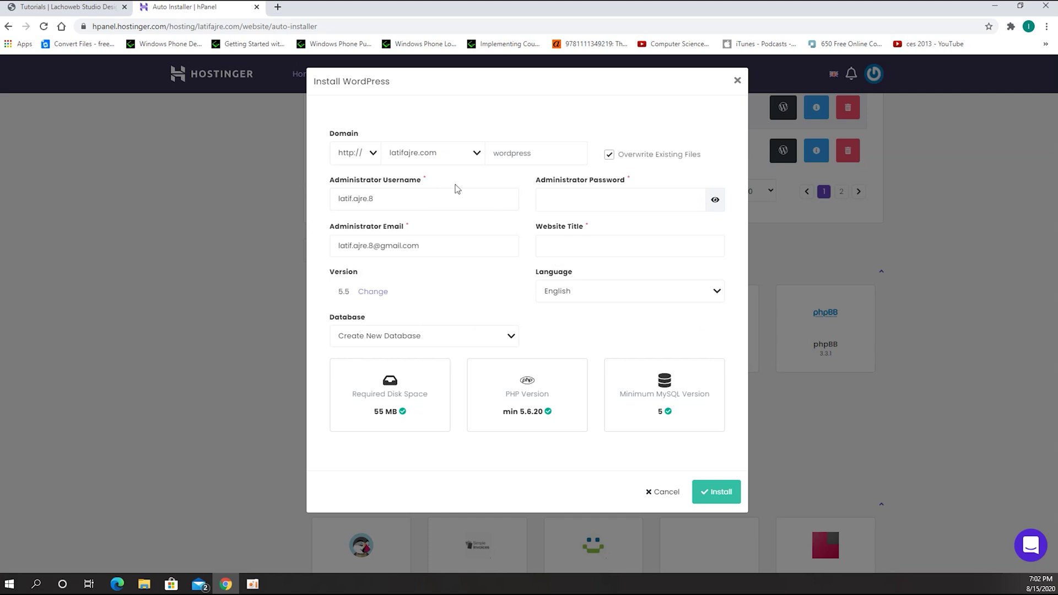
Step: Set the installation domain to the tutorial subdomain and the administrator username to "lachoweb"
click(477, 155)
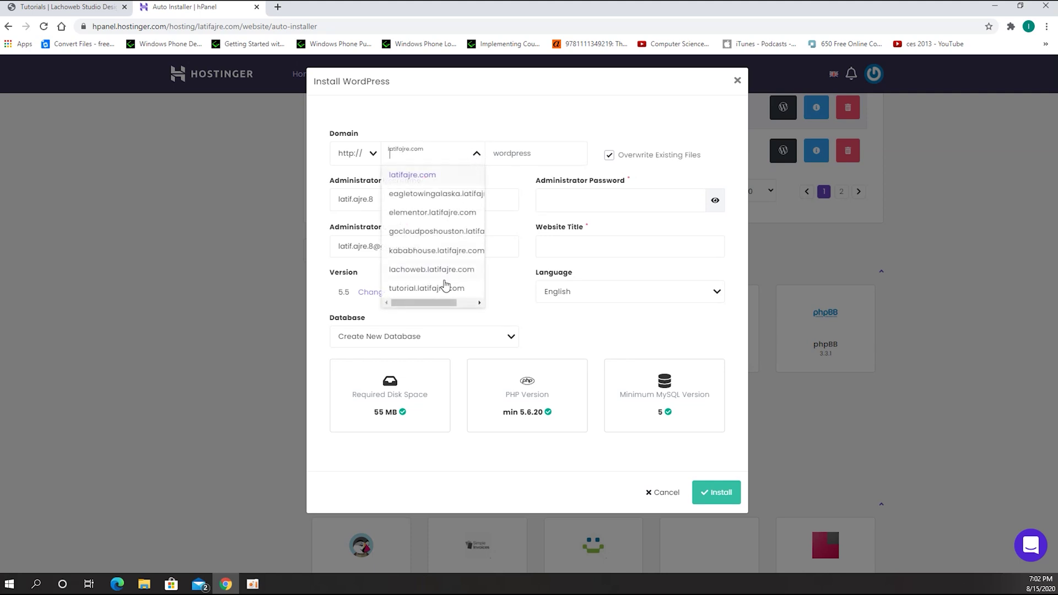
click(433, 291)
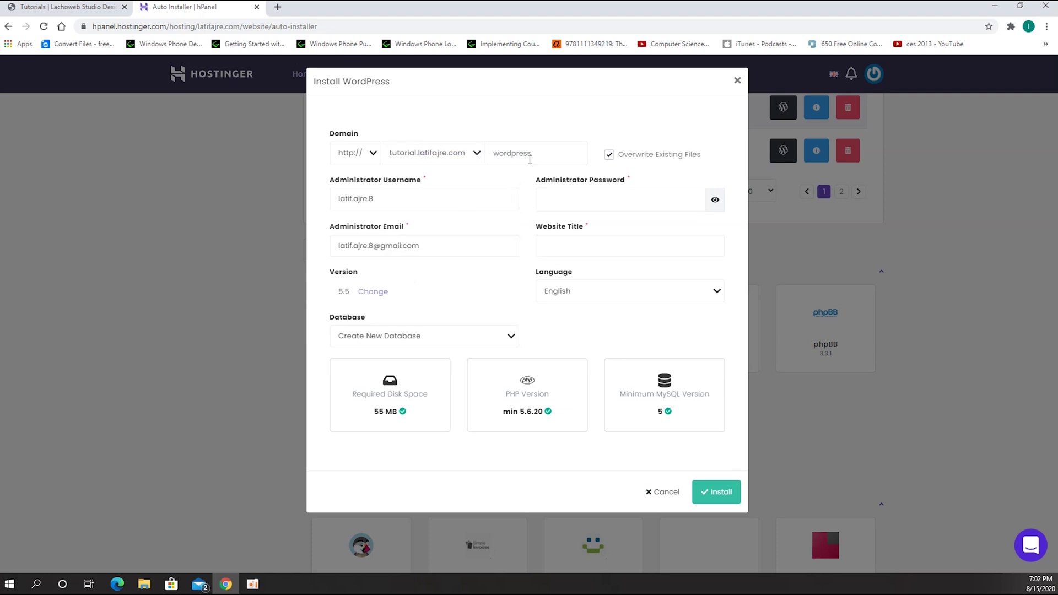
triple_click(403, 196)
text(lachoweb)
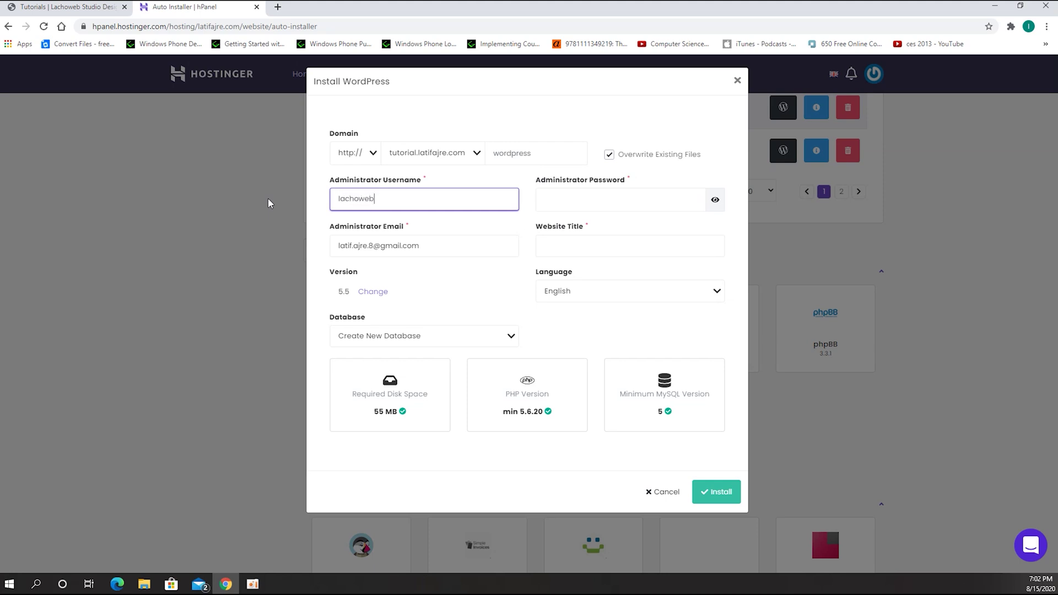
Step: Enter the administrator password and fill in the website title for the WordPress installation
key(Tab)
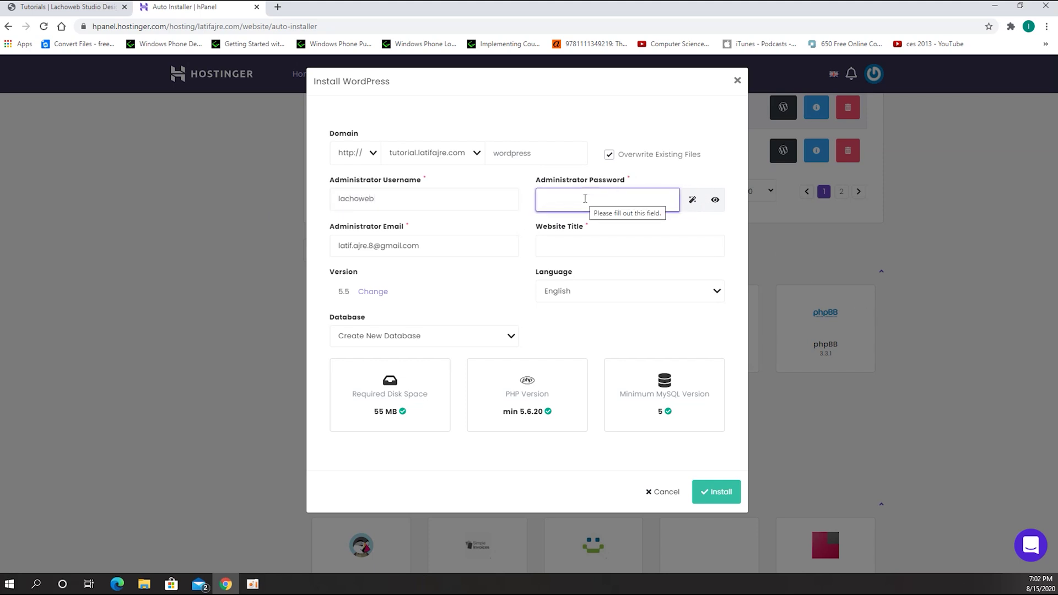
text(l)
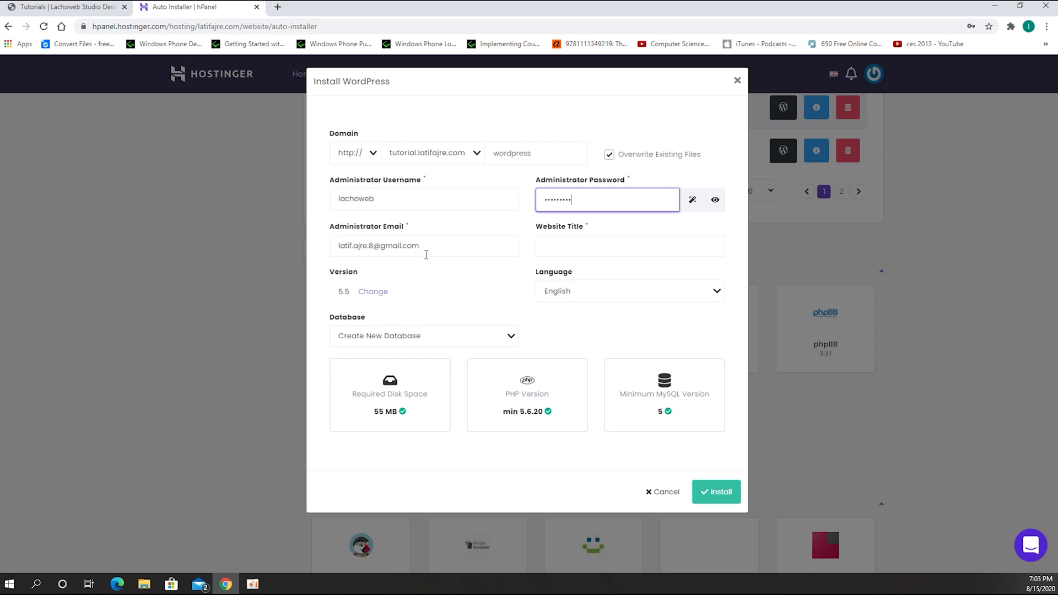
click(604, 249)
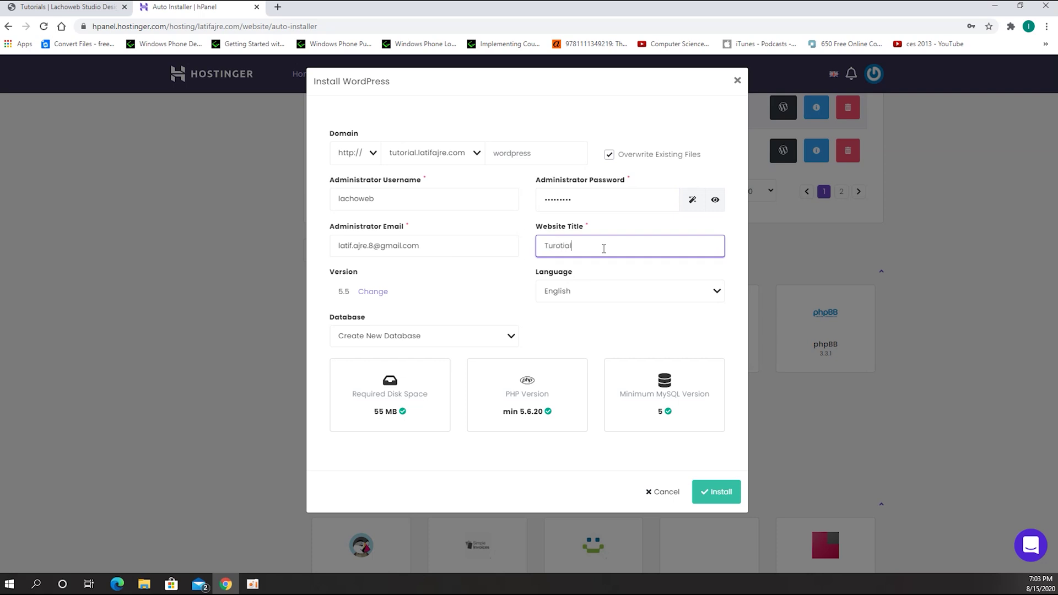
key(BackSpace)
key(BackSpace)
key(BackSpace)
Step: Install WordPress with these settings and decline the browser's offer to update the saved password
click(721, 494)
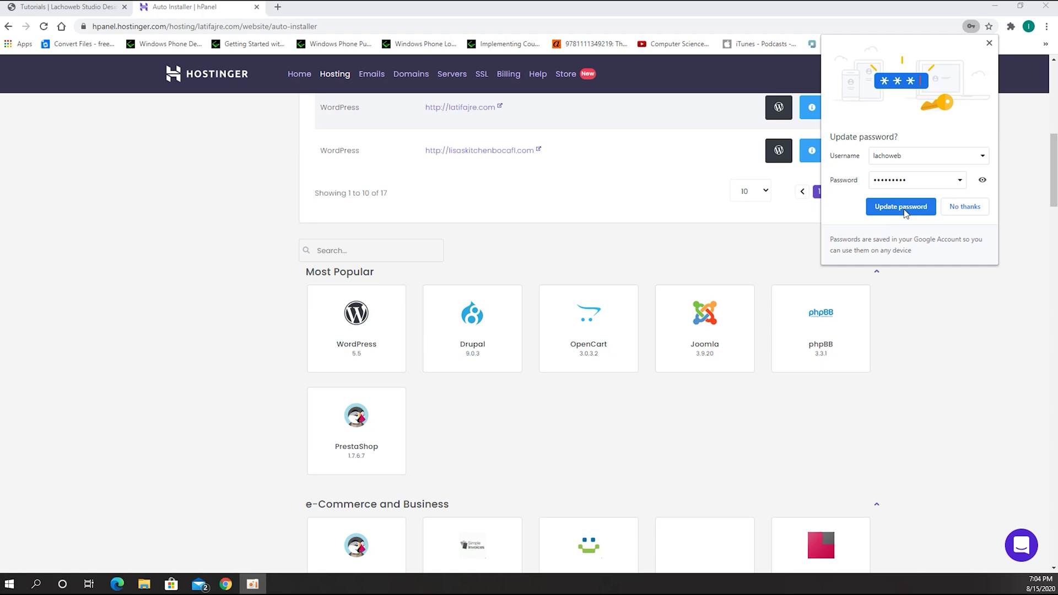
click(965, 207)
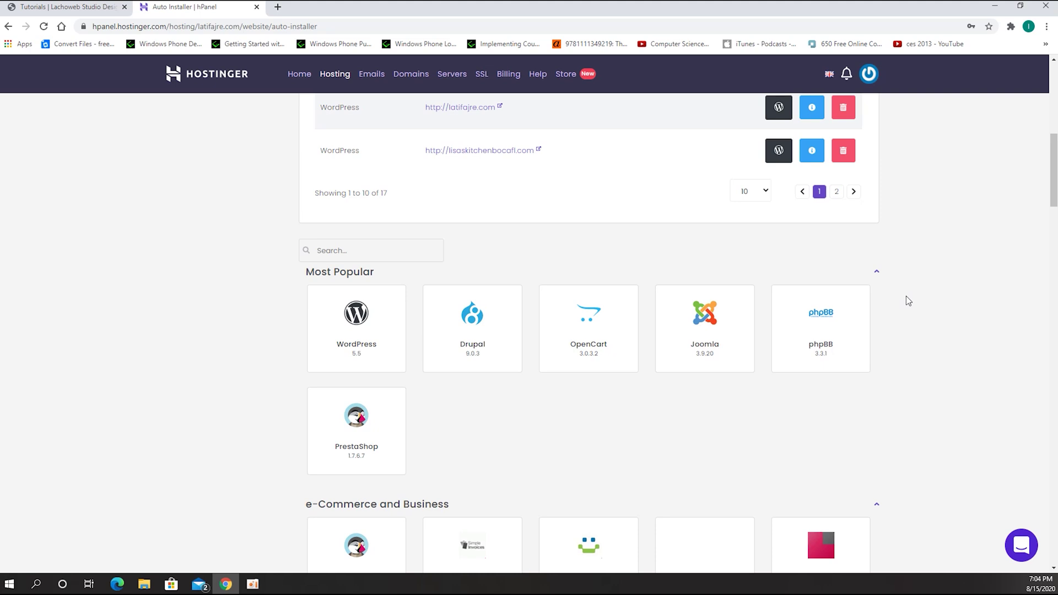
Step: Open the tutorial site's WordPress admin login page in a new browser tab at tutorial.latifajre.com/wp-admin
scroll(644, 301, up, 6)
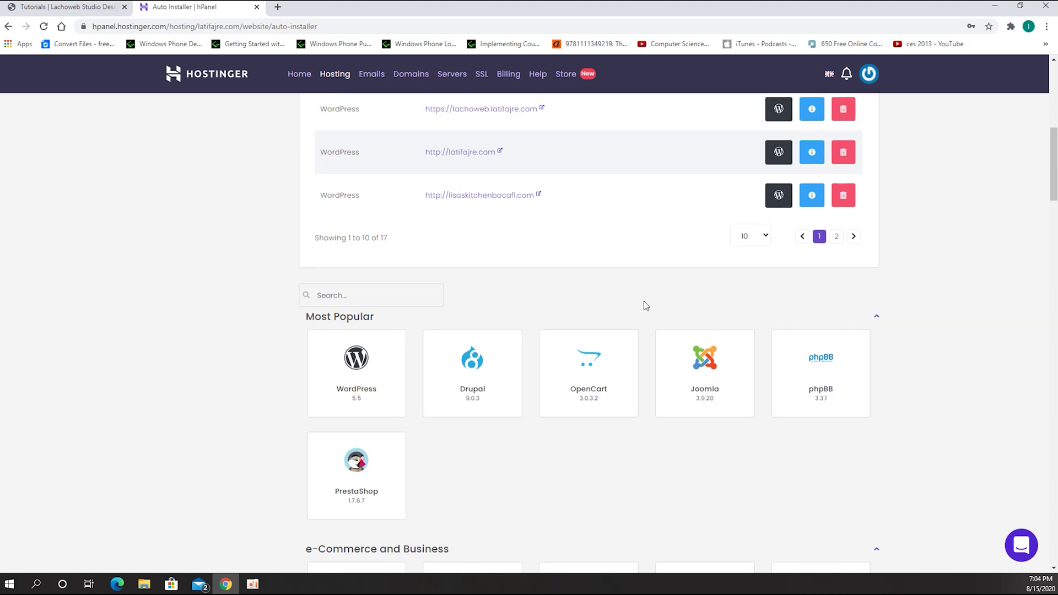
scroll(634, 347, up, 2)
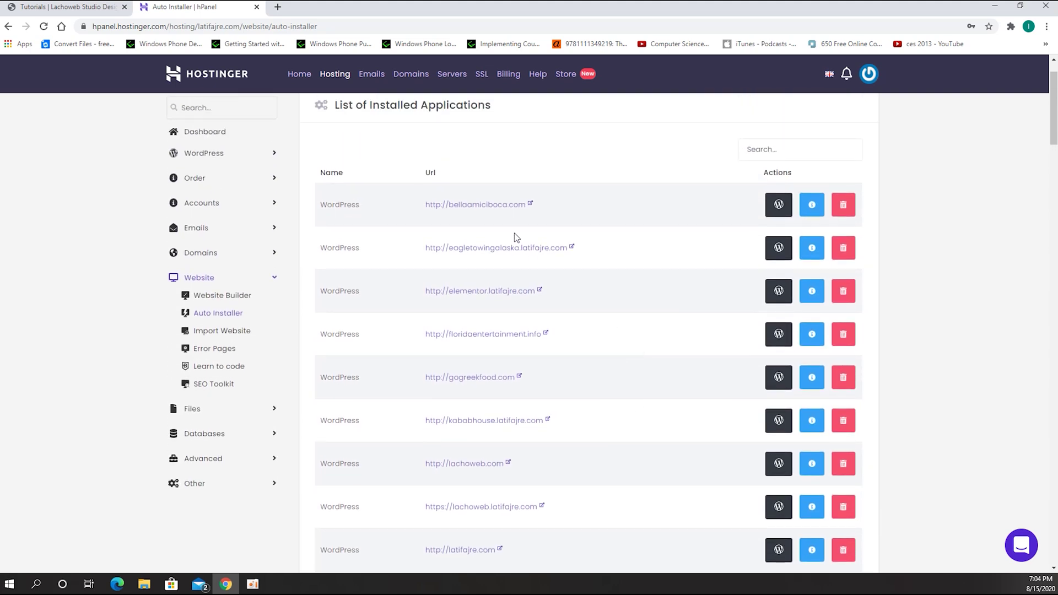
click(277, 7)
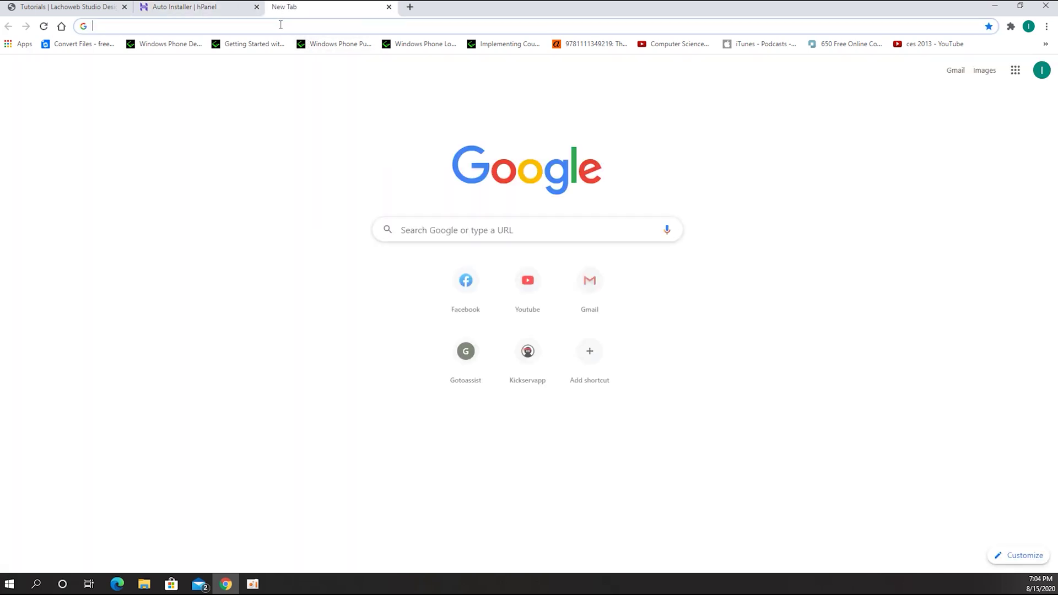
click(279, 25)
text(tot)
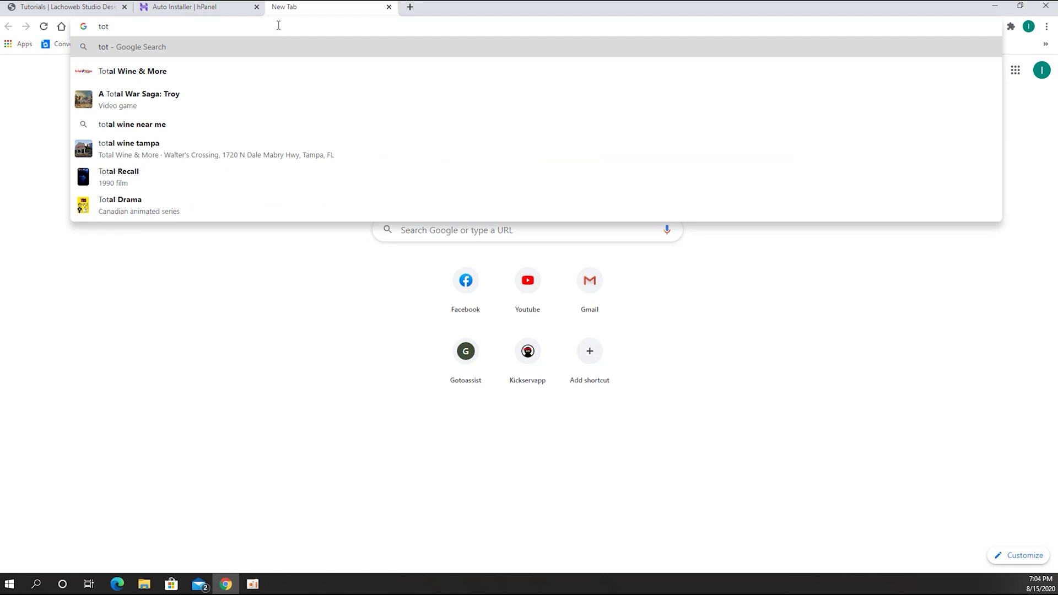
key(BackSpace)
key(BackSpace)
key(BackSpace)
text(tutorial)
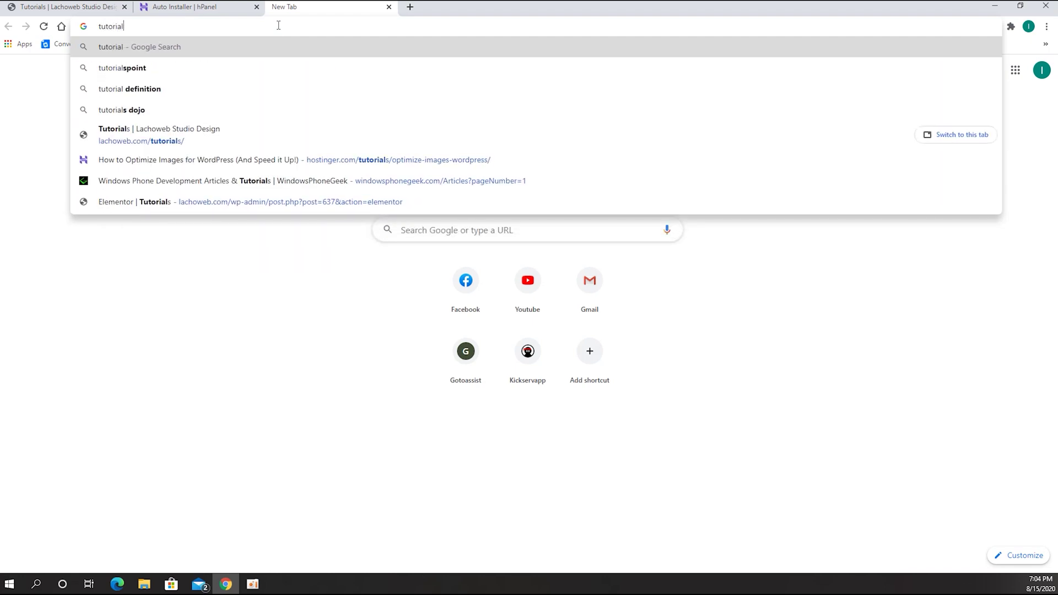
text(.latif)
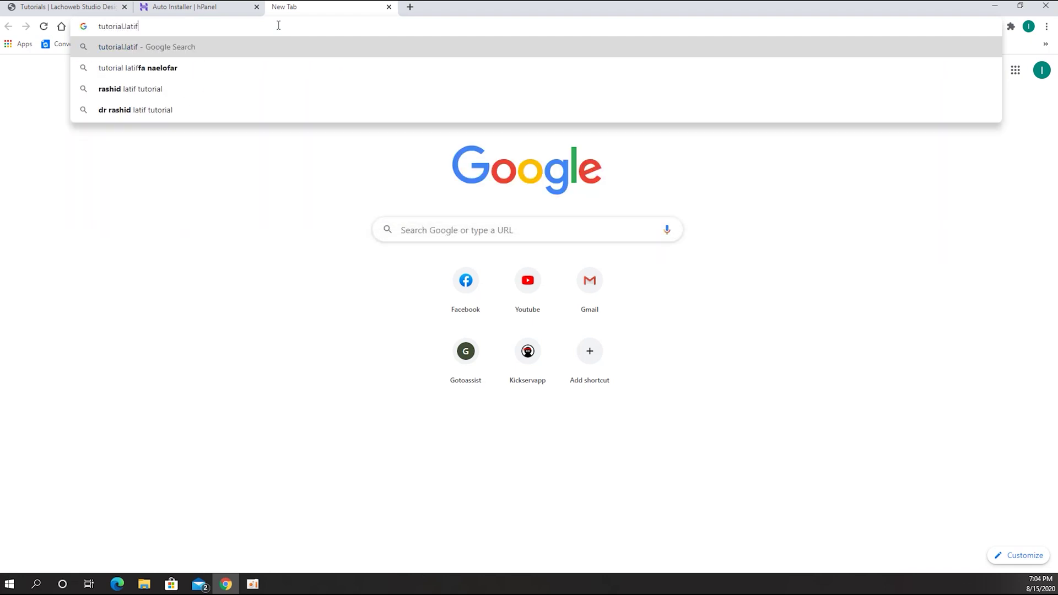
text(ajre.com)
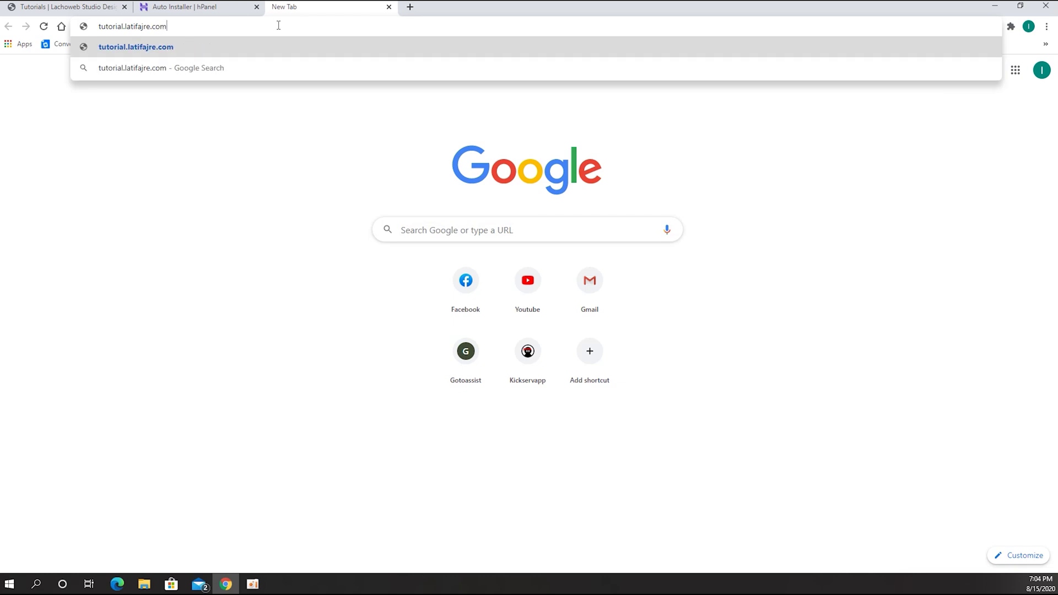
text(/wp-admin)
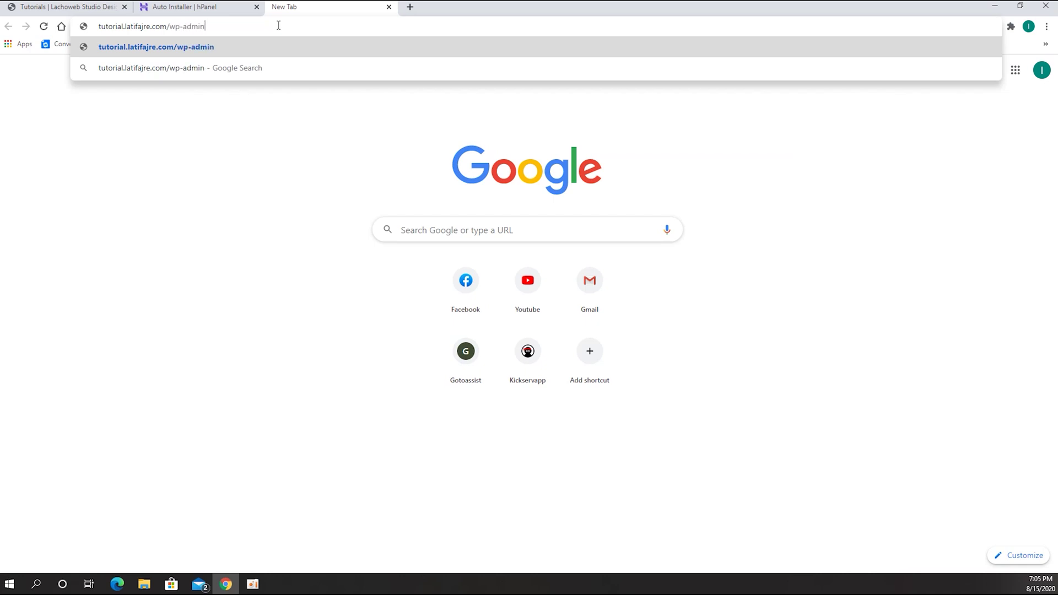
key(Return)
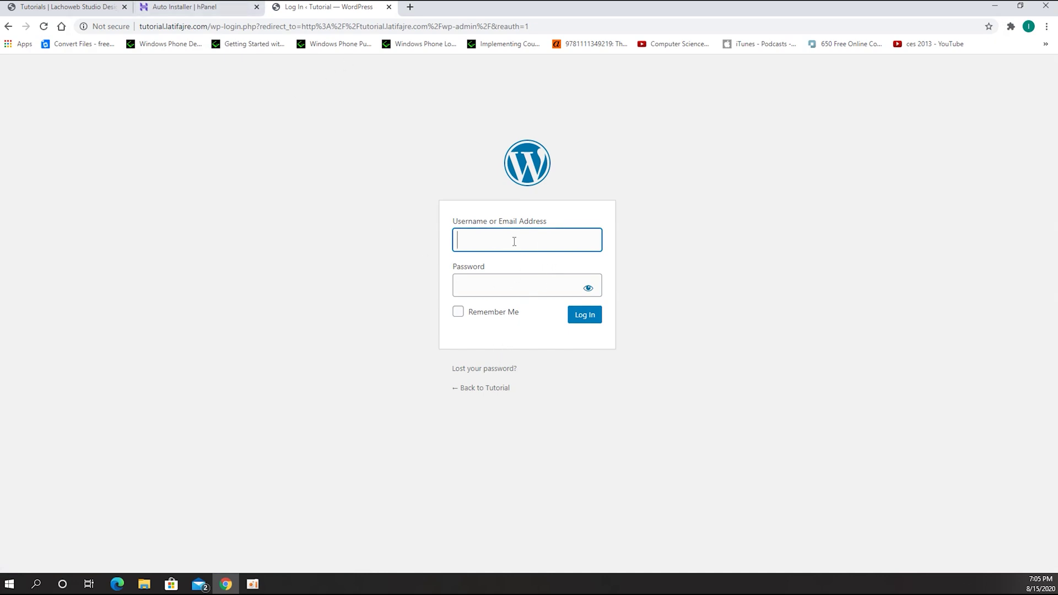
Step: Log in to WordPress as "lachoweb" with the administrator password, with Remember Me enabled
text(lachoweb)
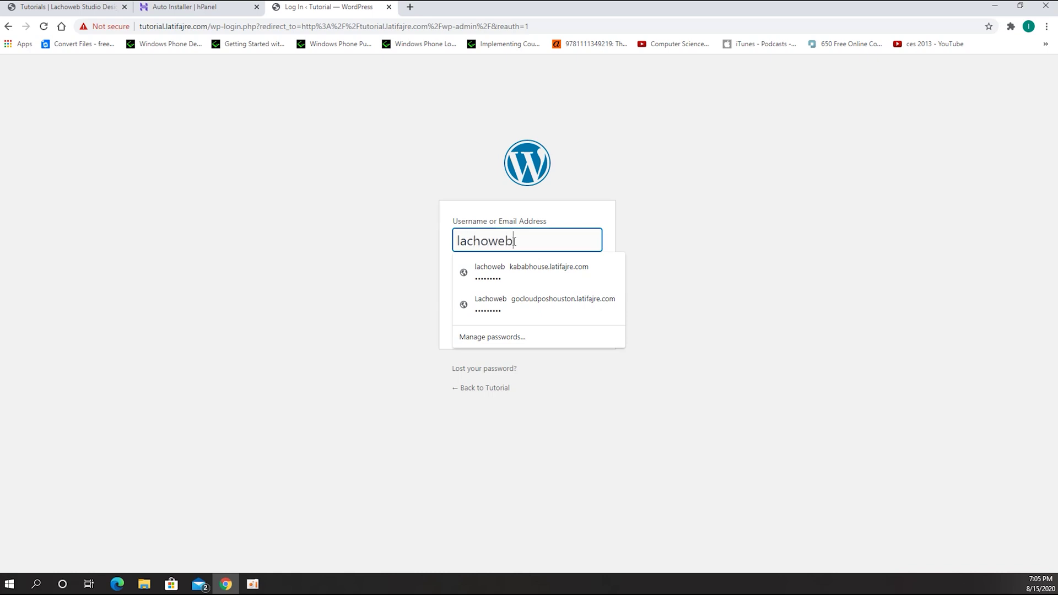
key(Tab)
text(*****)
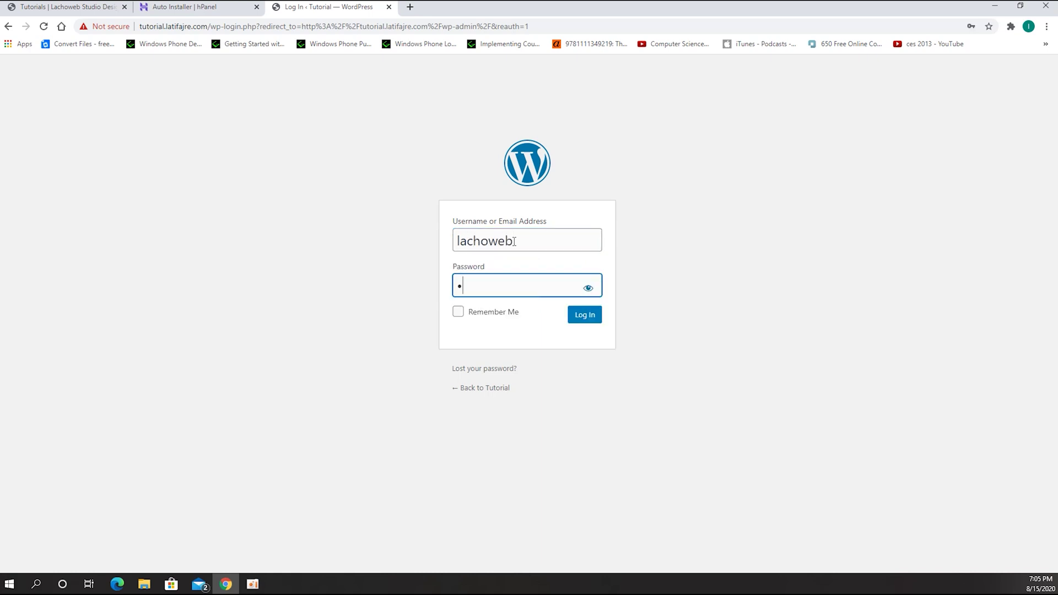
text(****)
click(458, 312)
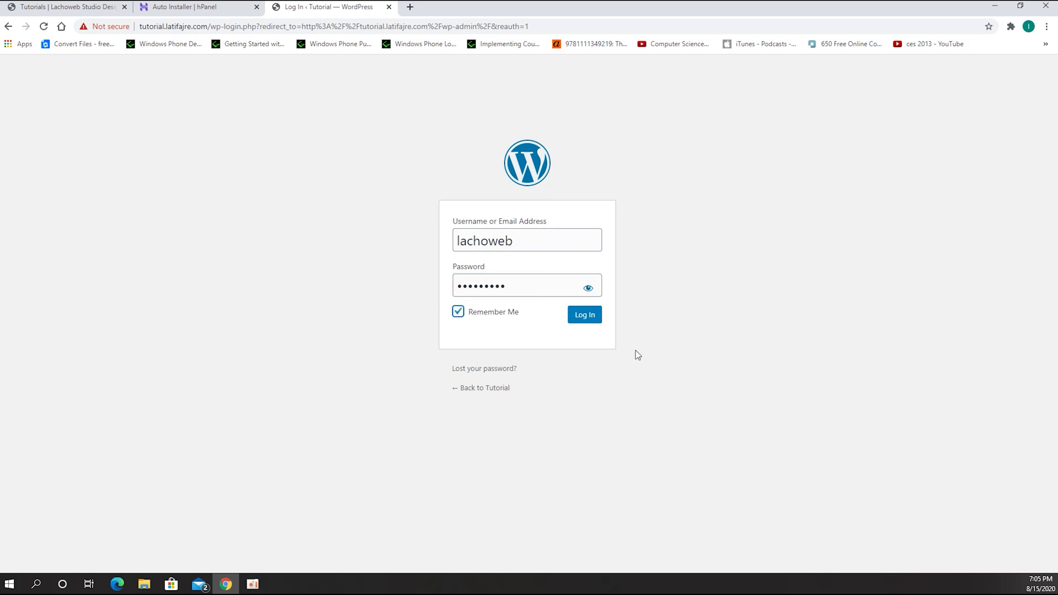
click(587, 322)
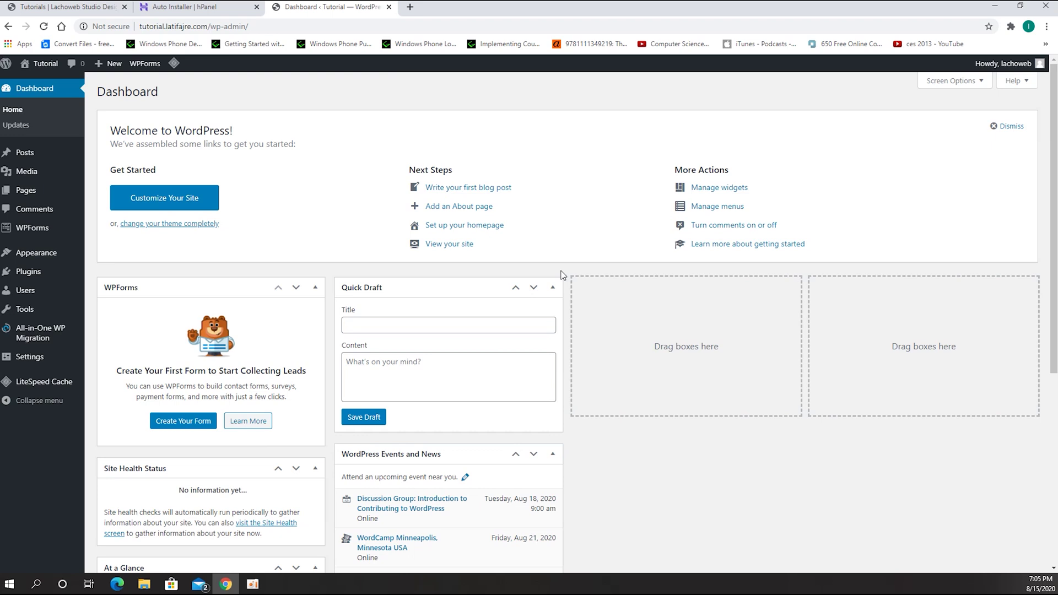
Step: View the live site's front page in a separate tab, look through it, and close that tab
mouse_move(42, 63)
middle_click(34, 84)
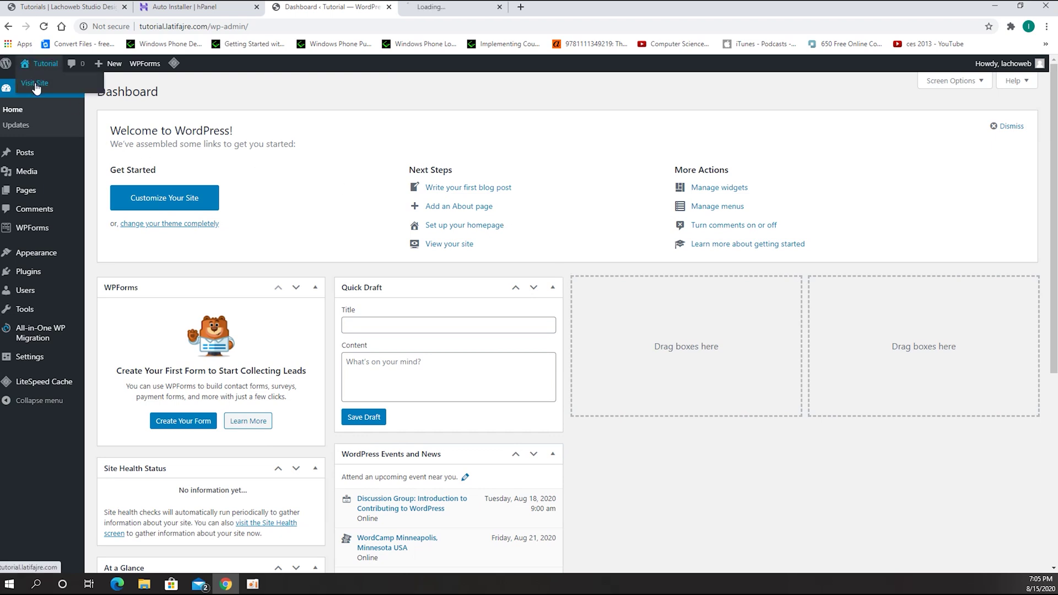
click(471, 11)
scroll(467, 208, down, 7)
scroll(453, 330, up, 8)
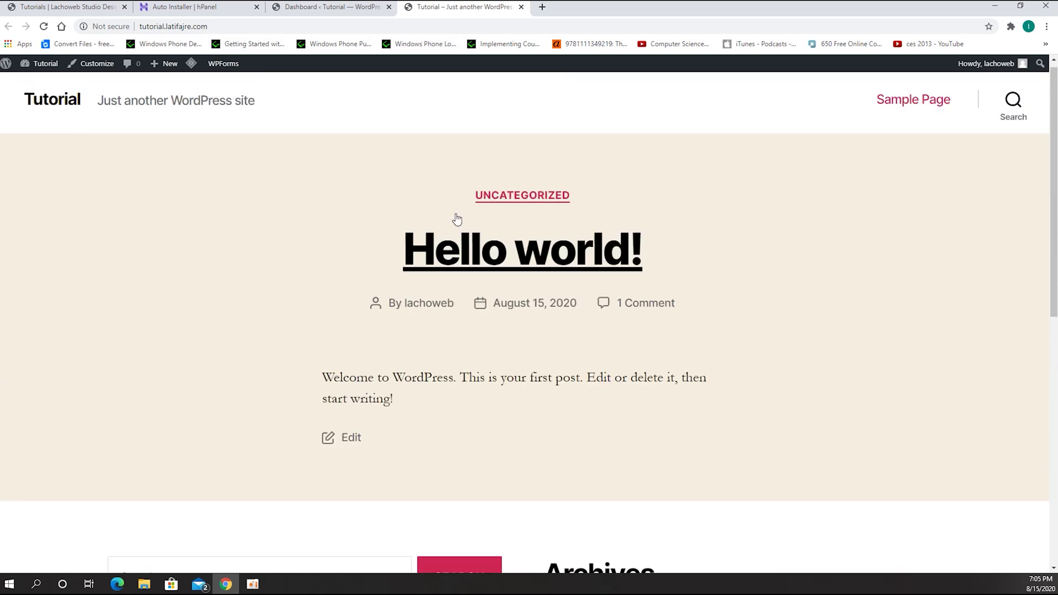
middle_click(464, 9)
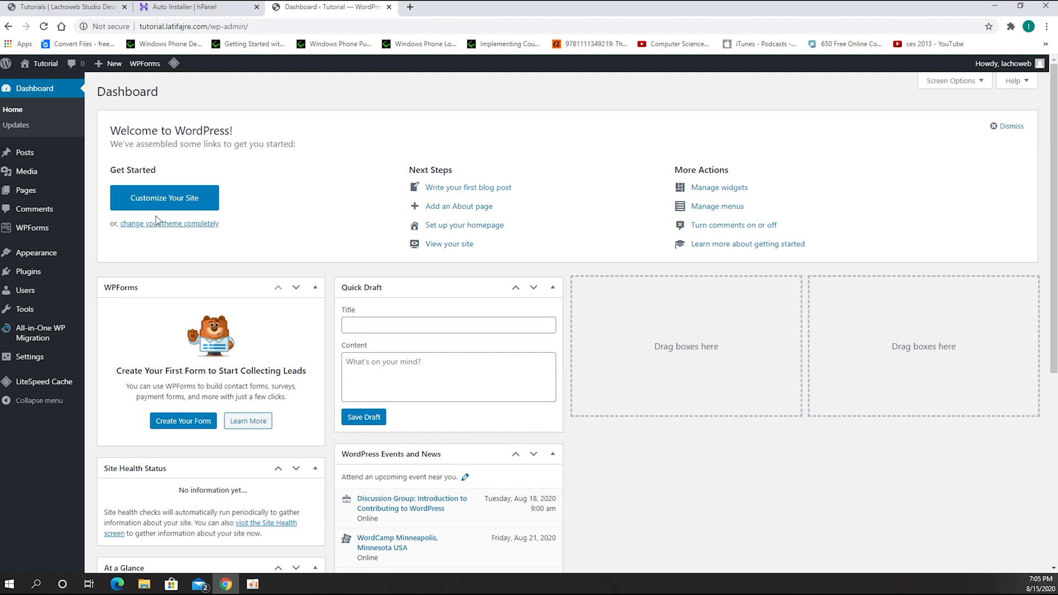
Step: Move all existing pages, Privacy Policy and Sample Page, to the trash in one bulk action
mouse_move(24, 192)
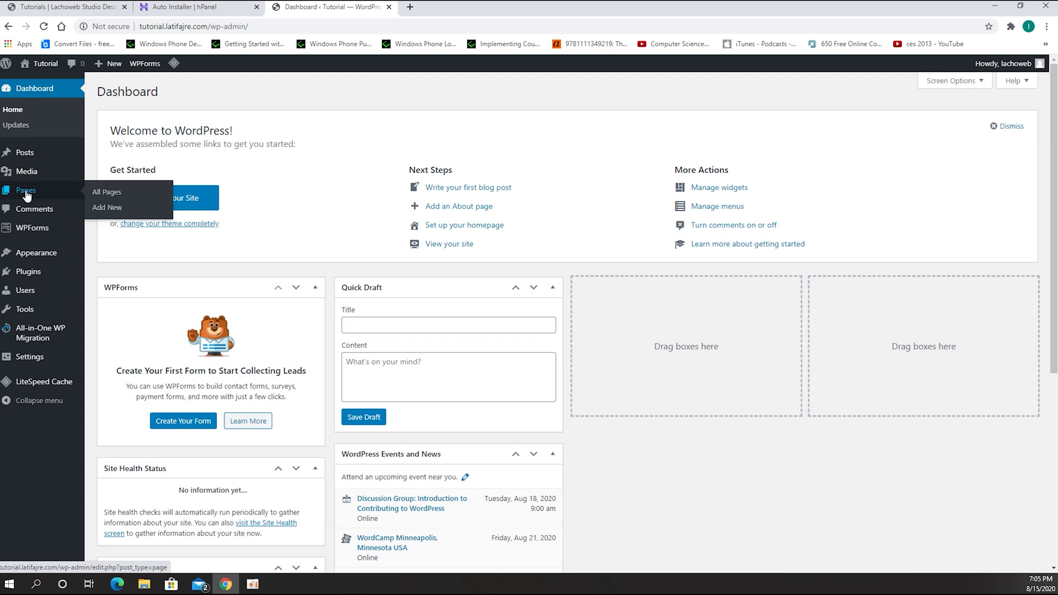
click(26, 194)
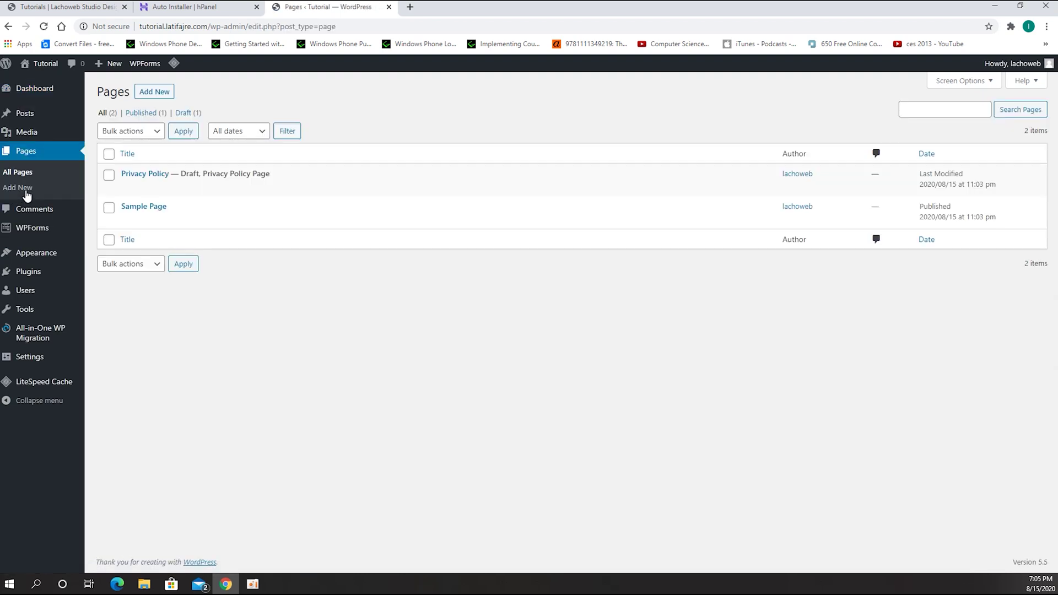
click(109, 154)
click(135, 130)
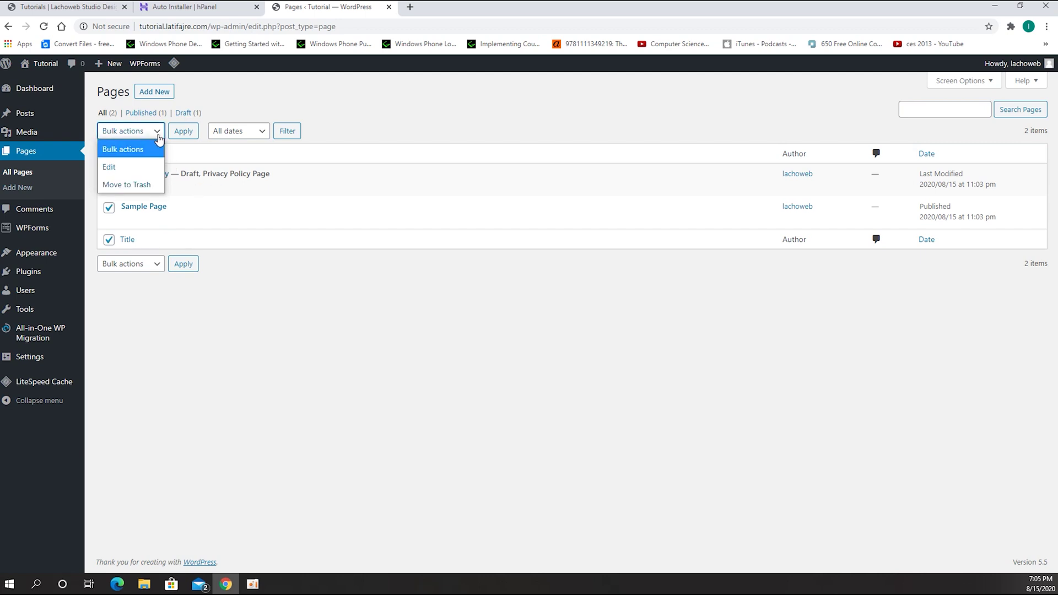
click(135, 185)
click(183, 132)
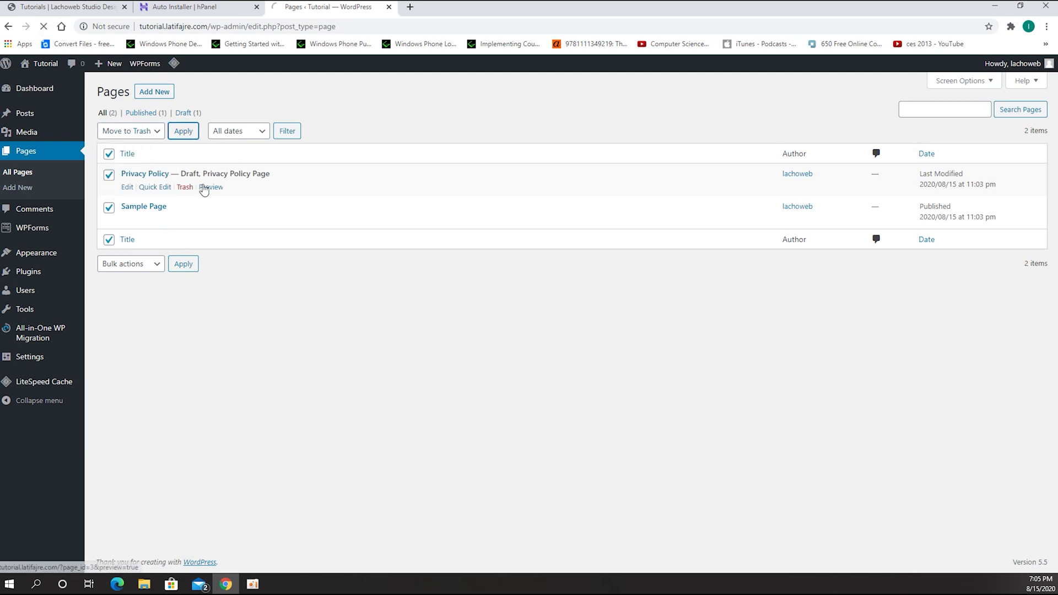
Step: Permanently delete both trashed pages, Privacy Policy and Sample Page, with a bulk action
click(134, 146)
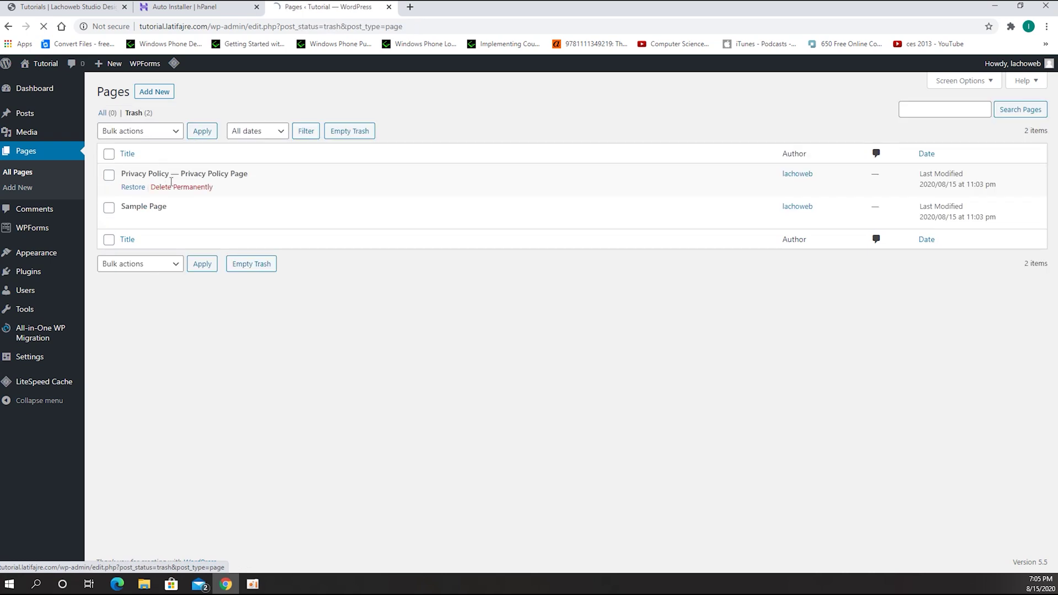
click(109, 154)
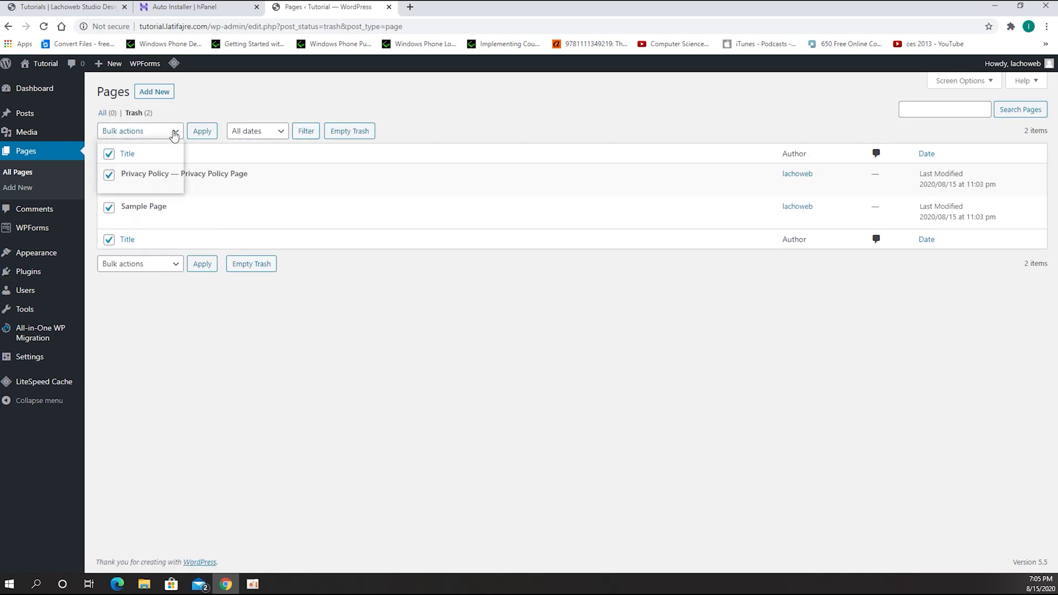
click(173, 131)
click(142, 182)
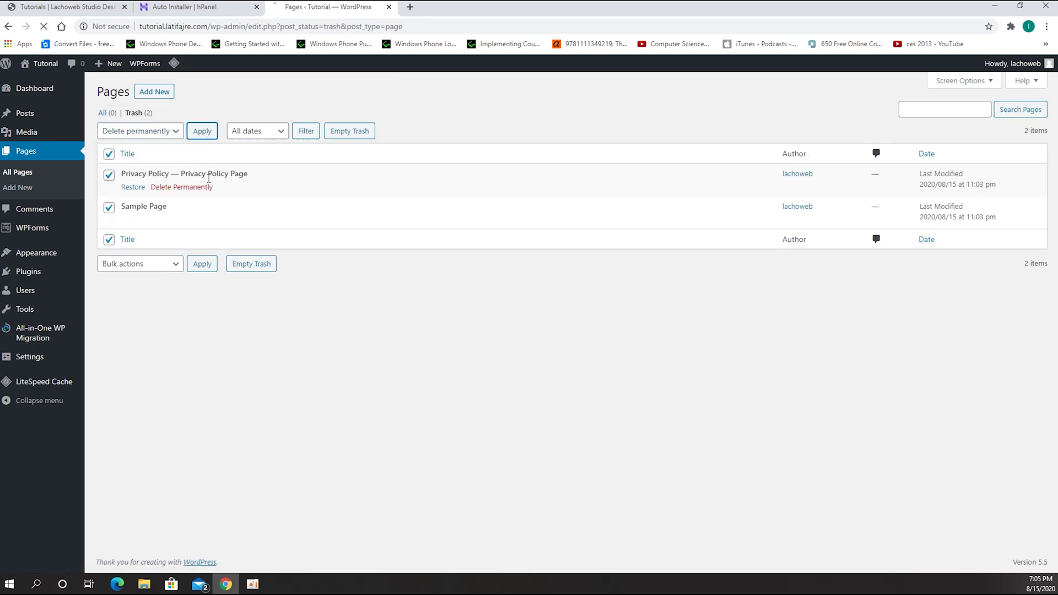
click(202, 131)
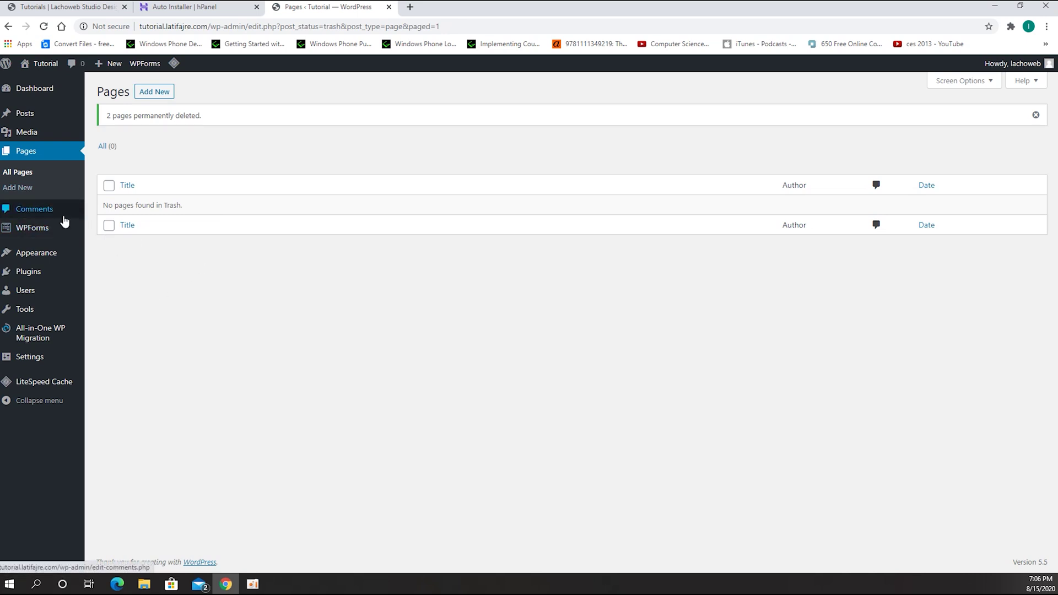
Step: Trash the "Hello world!" post and delete it permanently from the posts trash
click(25, 113)
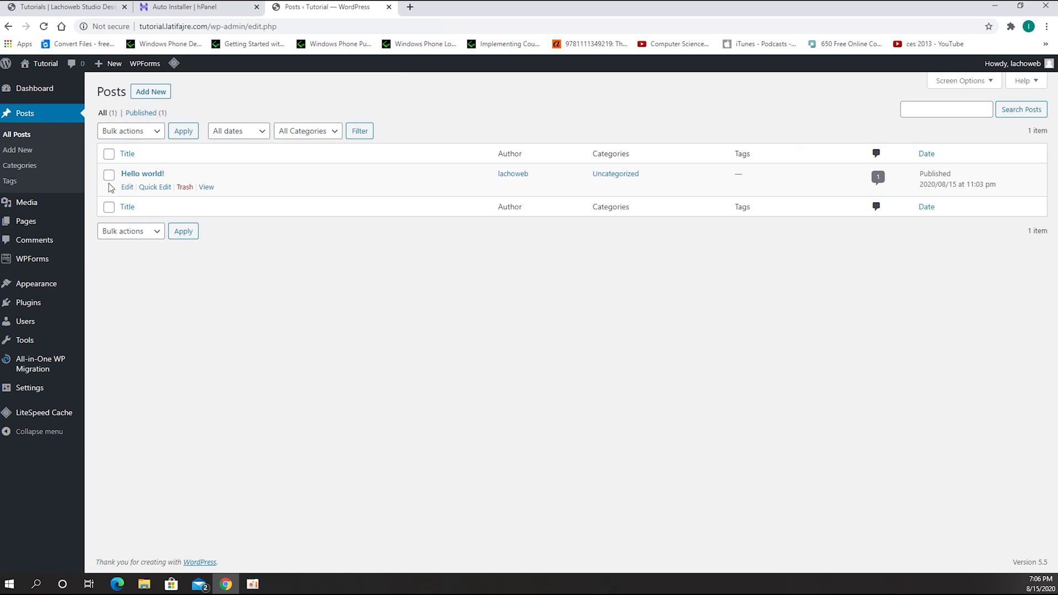
click(183, 188)
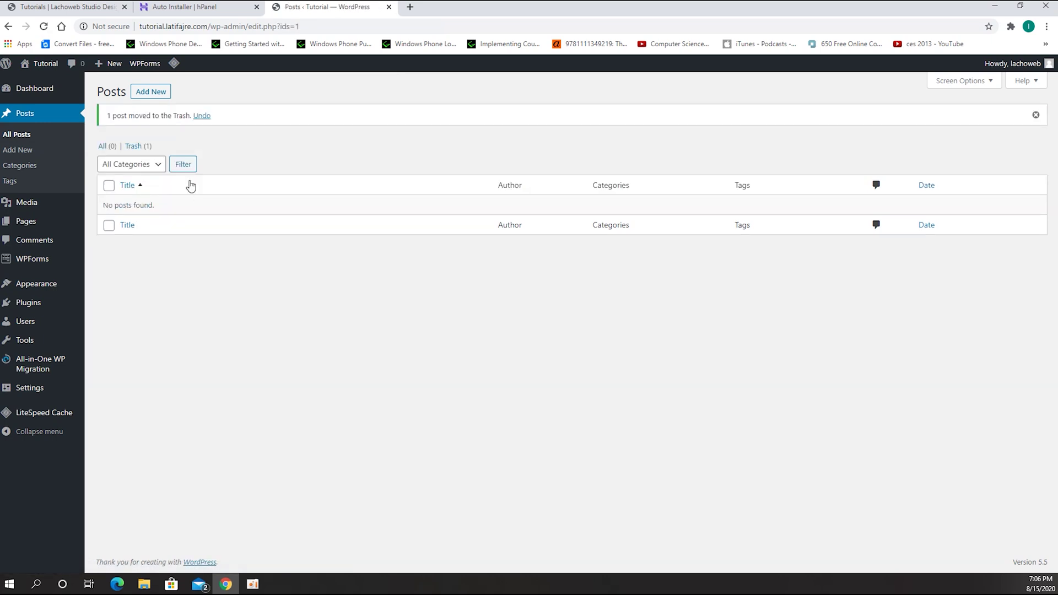
click(137, 146)
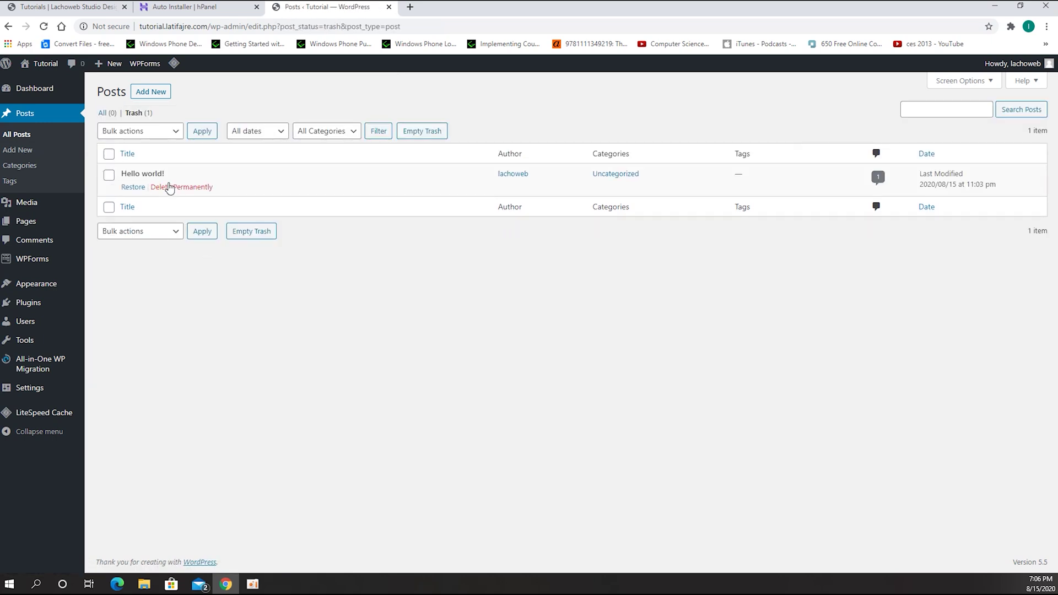
click(175, 188)
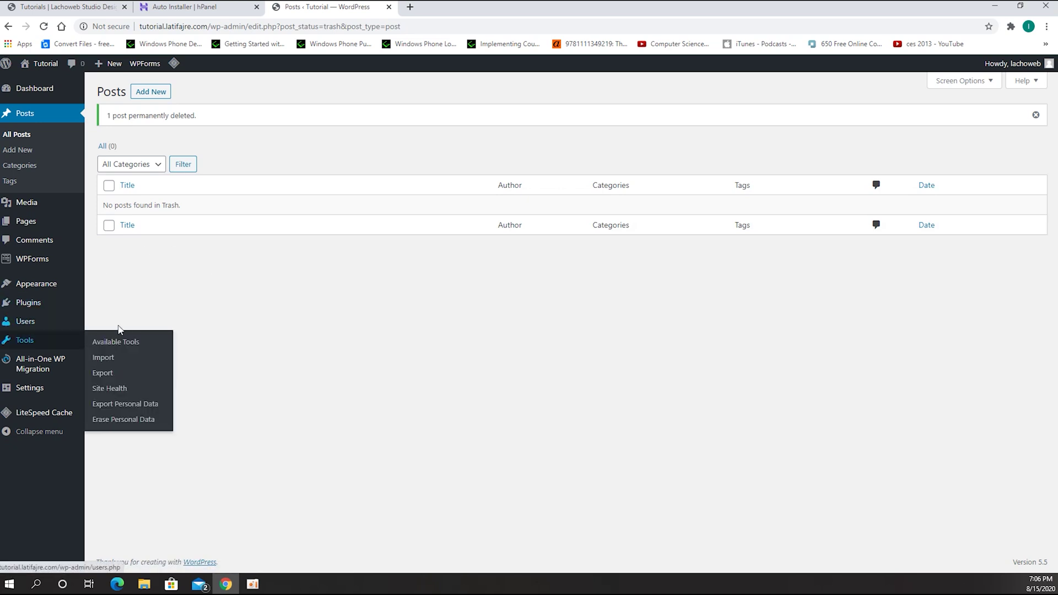
Step: Deactivate all installed plugins at once with a bulk action
mouse_move(28, 303)
click(31, 306)
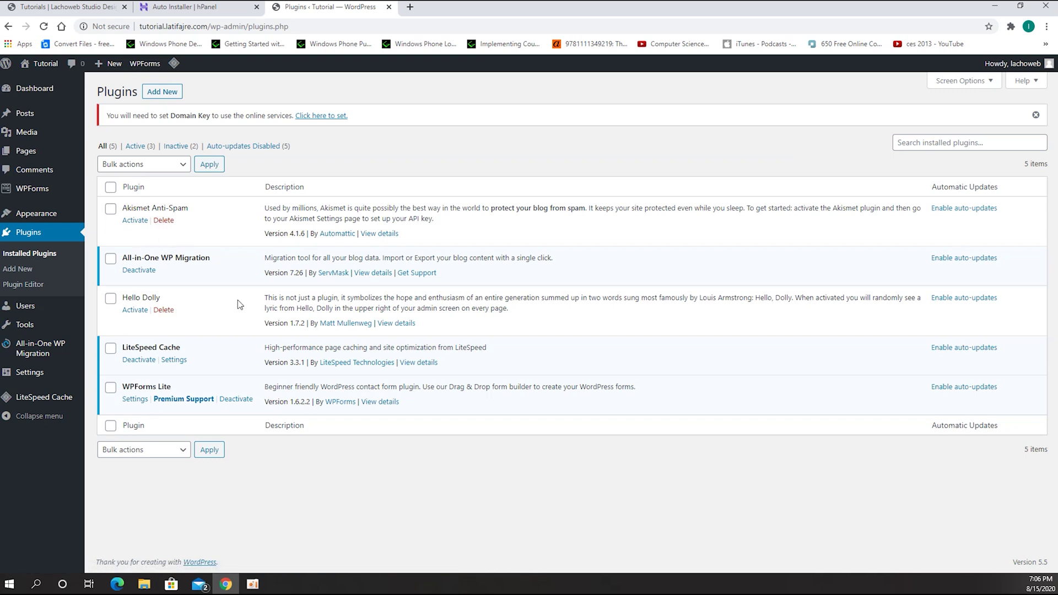
click(110, 187)
click(177, 164)
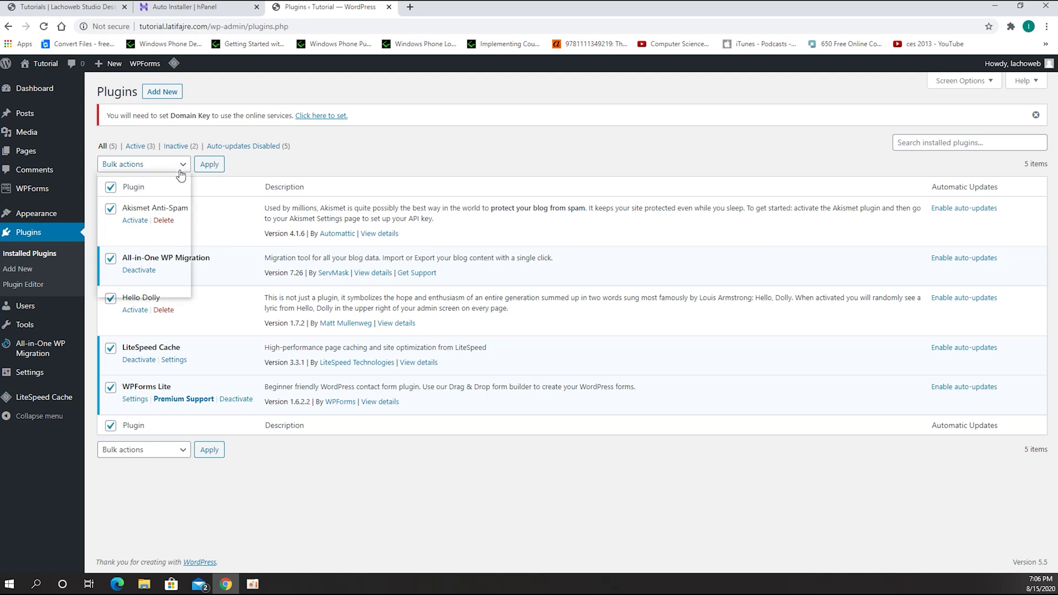
click(140, 219)
click(209, 164)
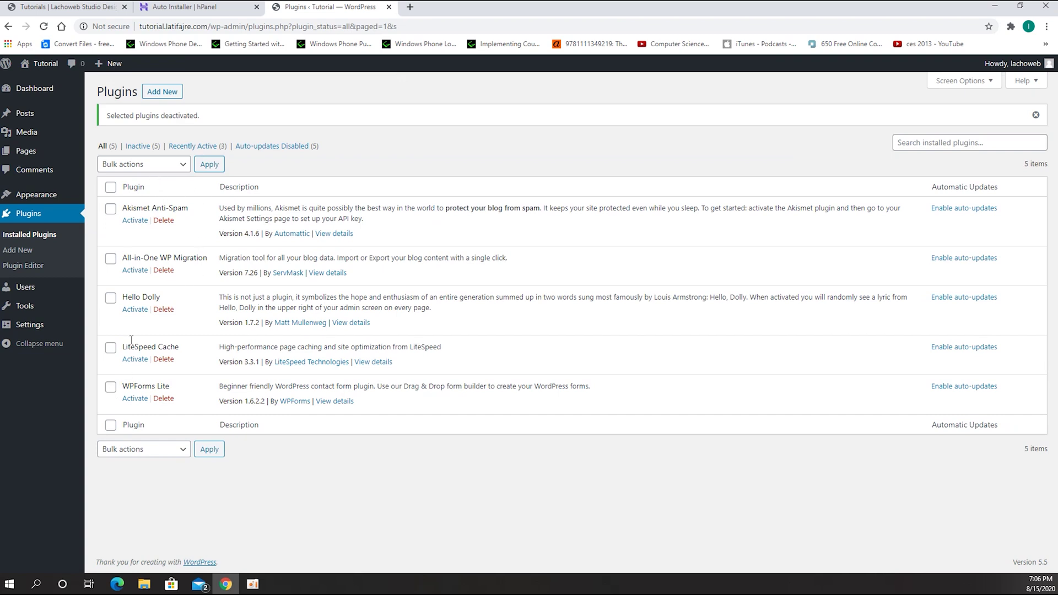
Step: Delete all five deactivated plugins in bulk, confirm the deletion, and reload the installed plugins list
click(111, 188)
click(180, 168)
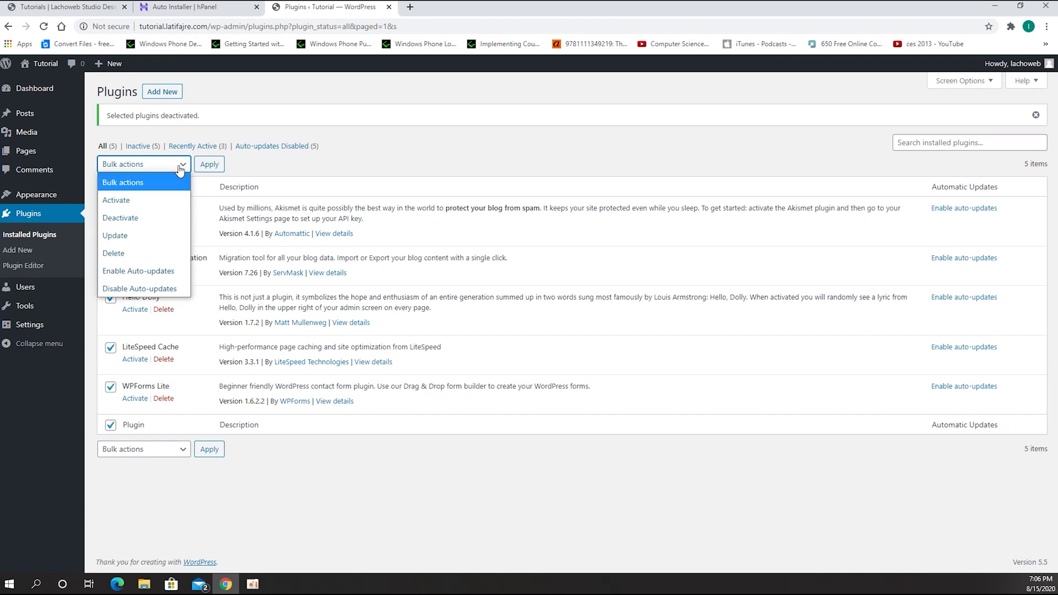
click(127, 252)
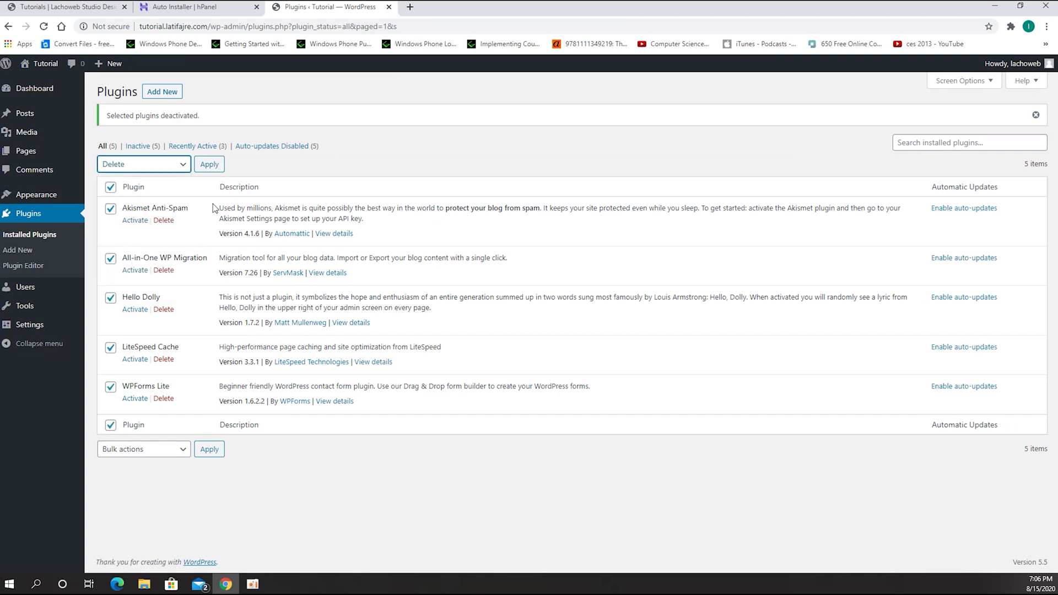
click(210, 164)
click(576, 100)
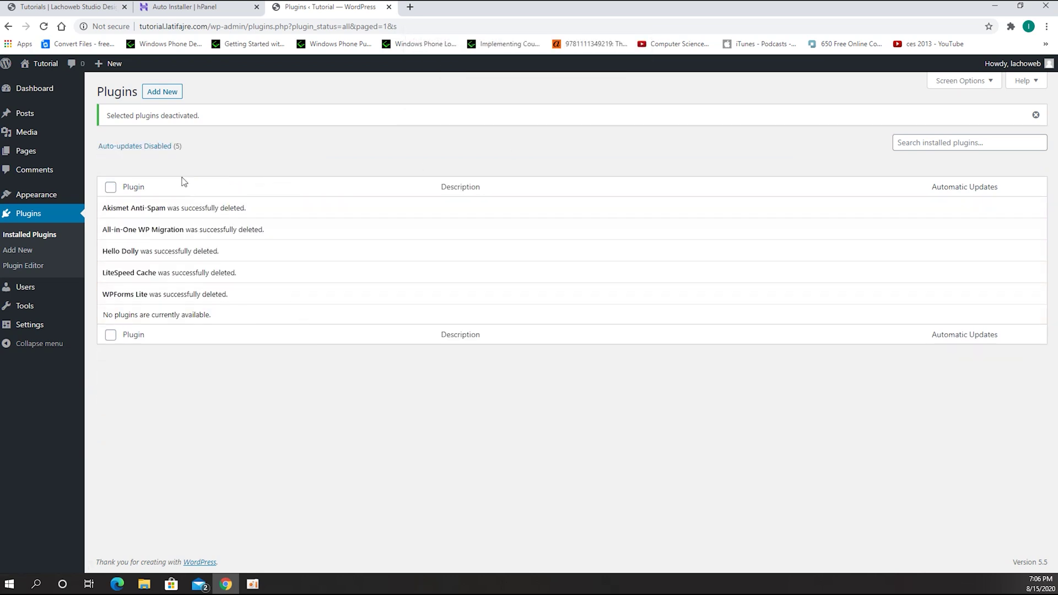
click(20, 215)
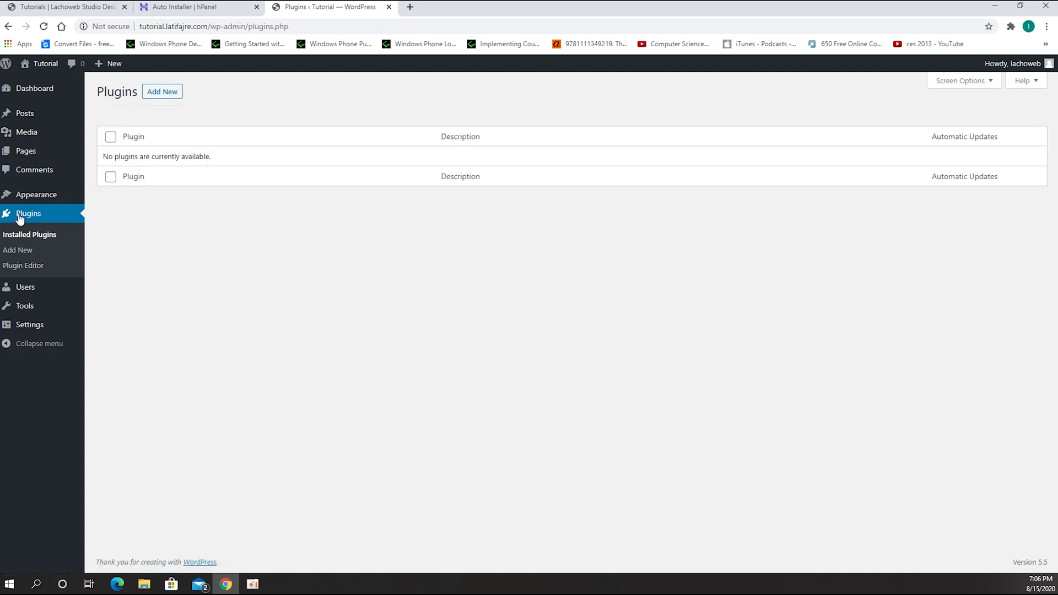
Step: Search the plugin directory for "elementor", then install and activate the Elementor Page Builder plugin
mouse_move(32, 159)
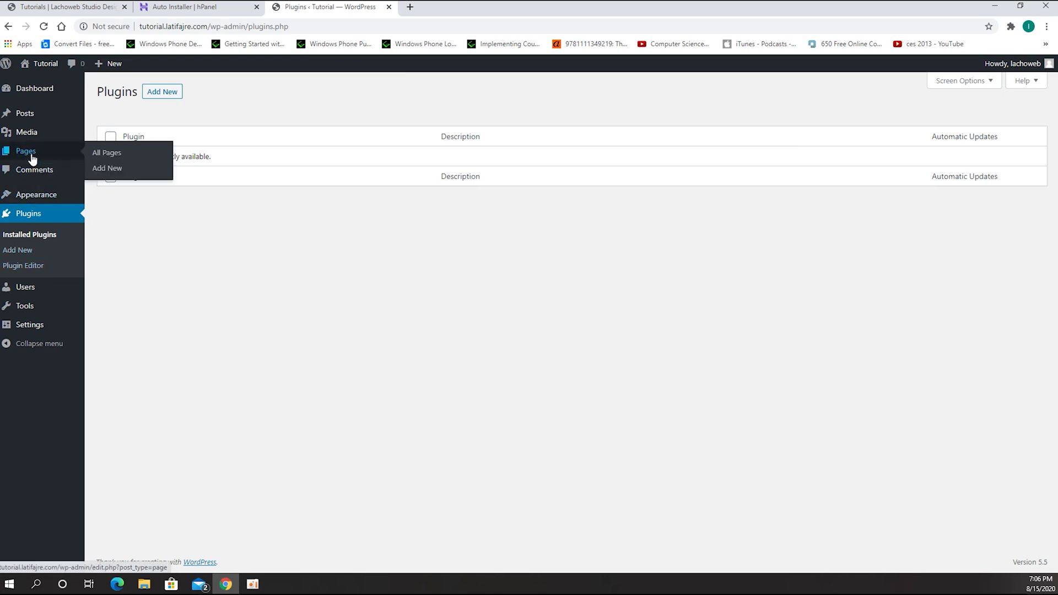
mouse_move(43, 130)
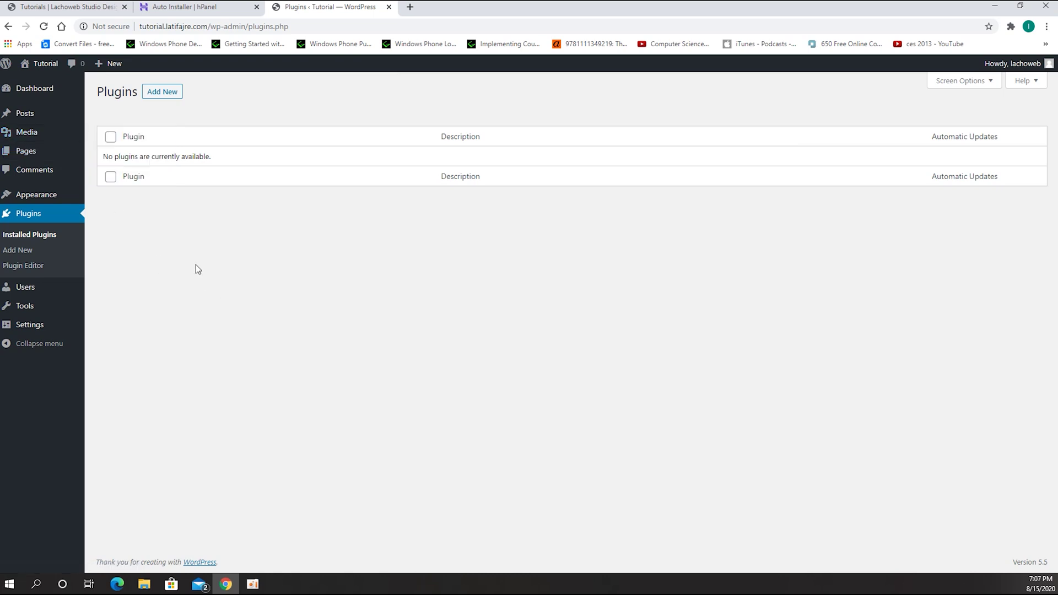
click(159, 95)
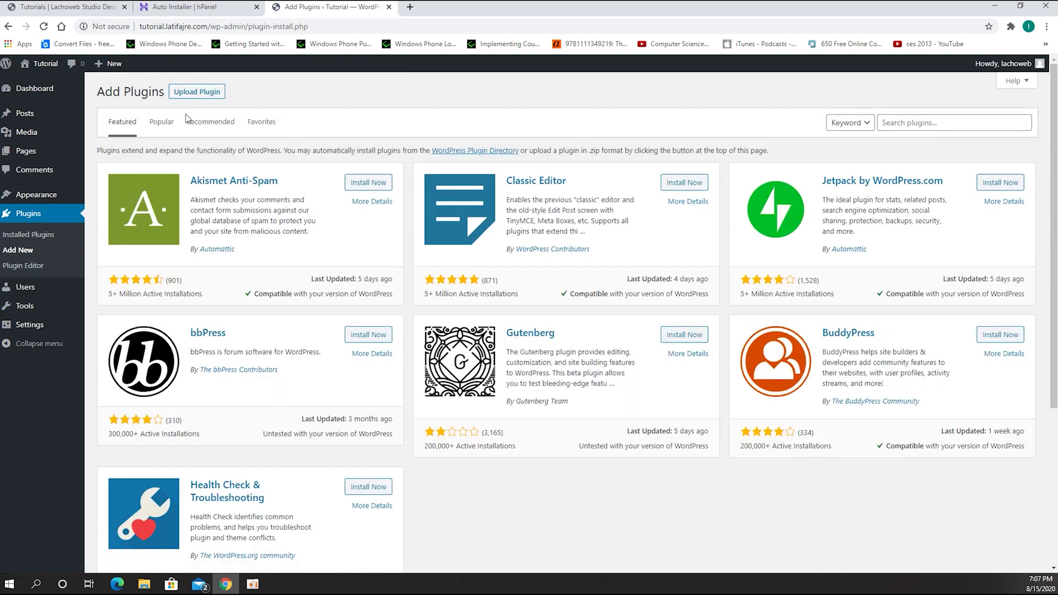
click(912, 123)
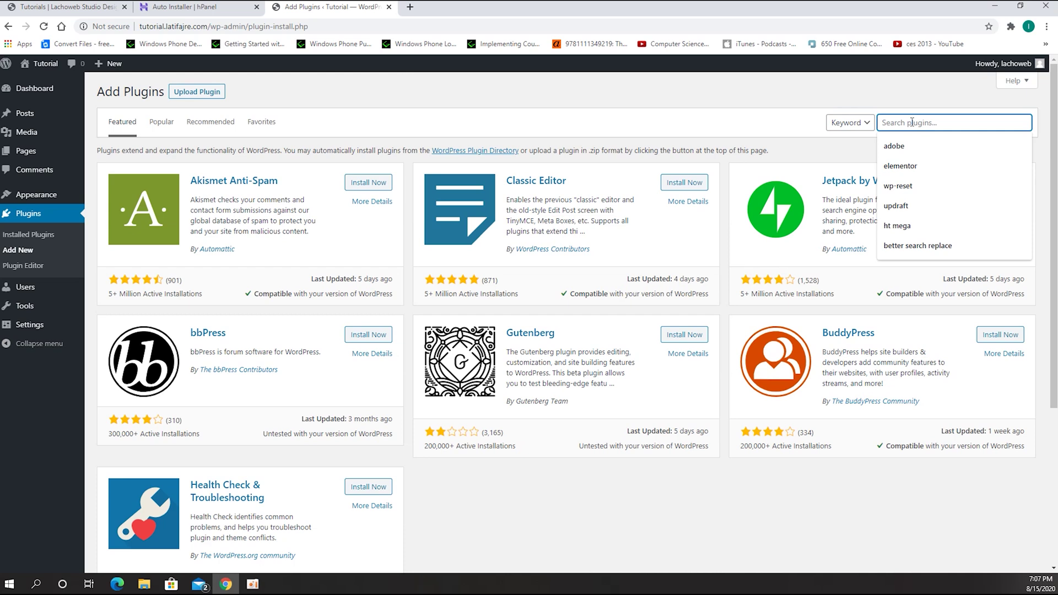
text(elementor)
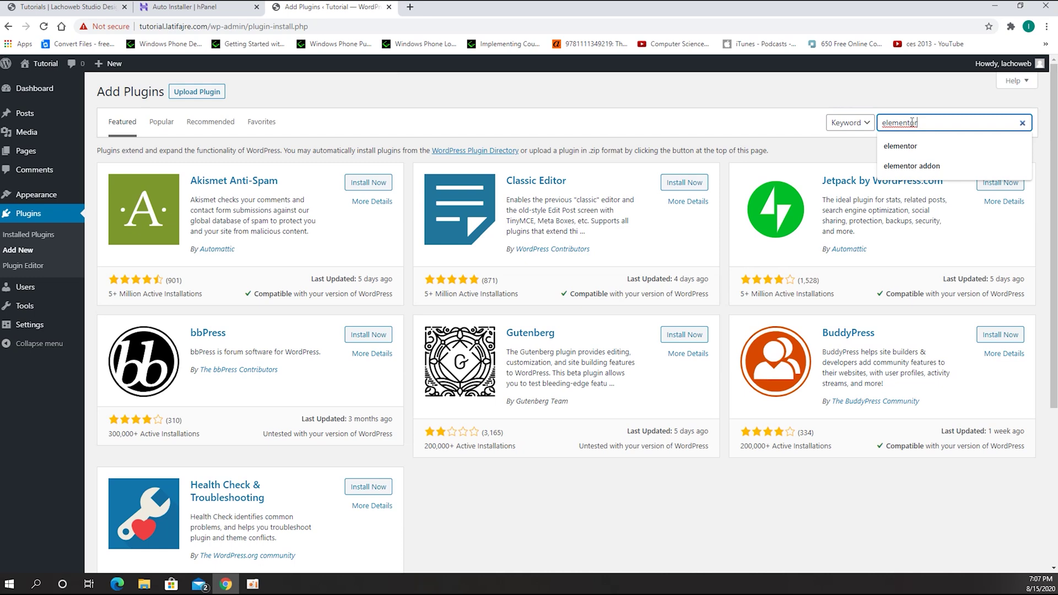
key(Return)
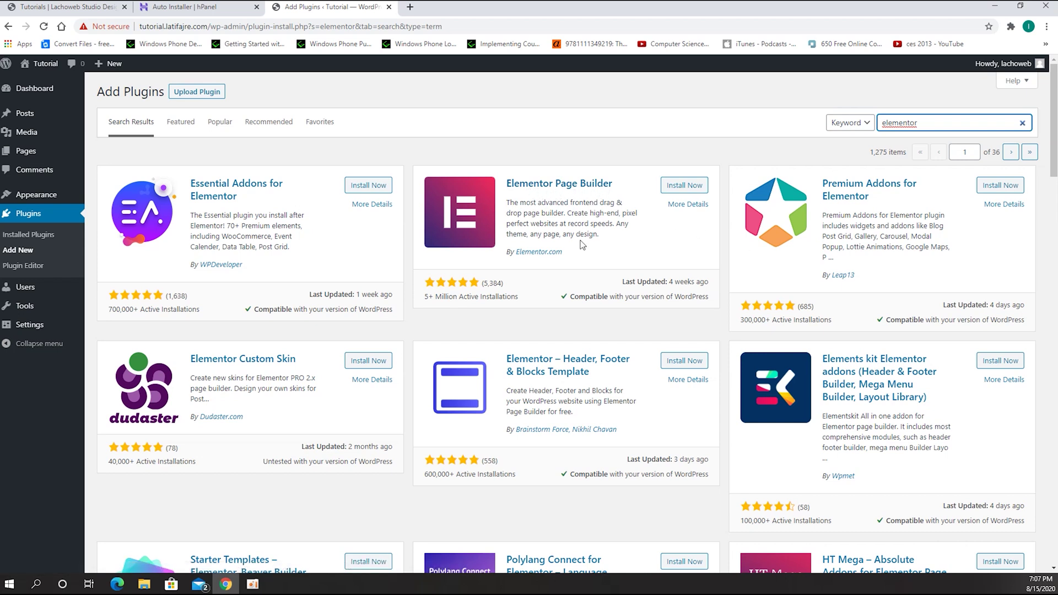
click(684, 187)
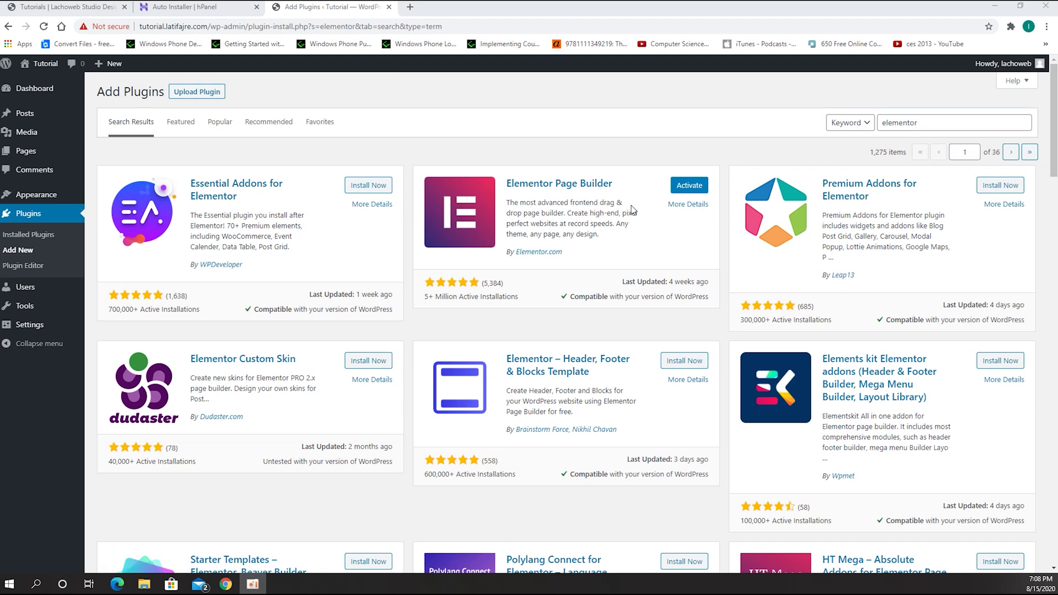
click(691, 187)
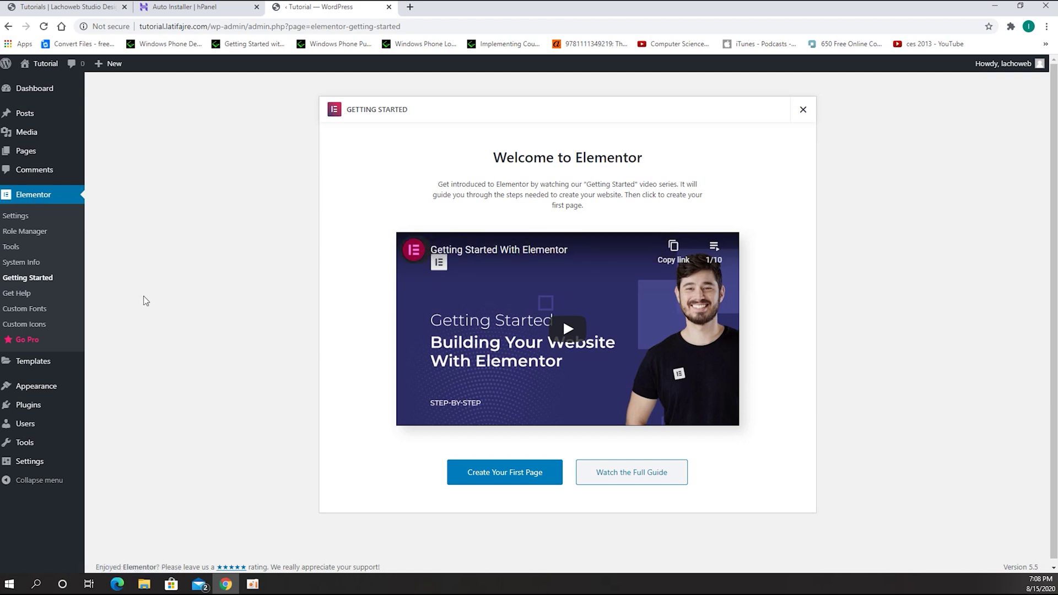
Step: Create a new page titled "Home", dismissing the block editor welcome guide, and publish it
click(31, 159)
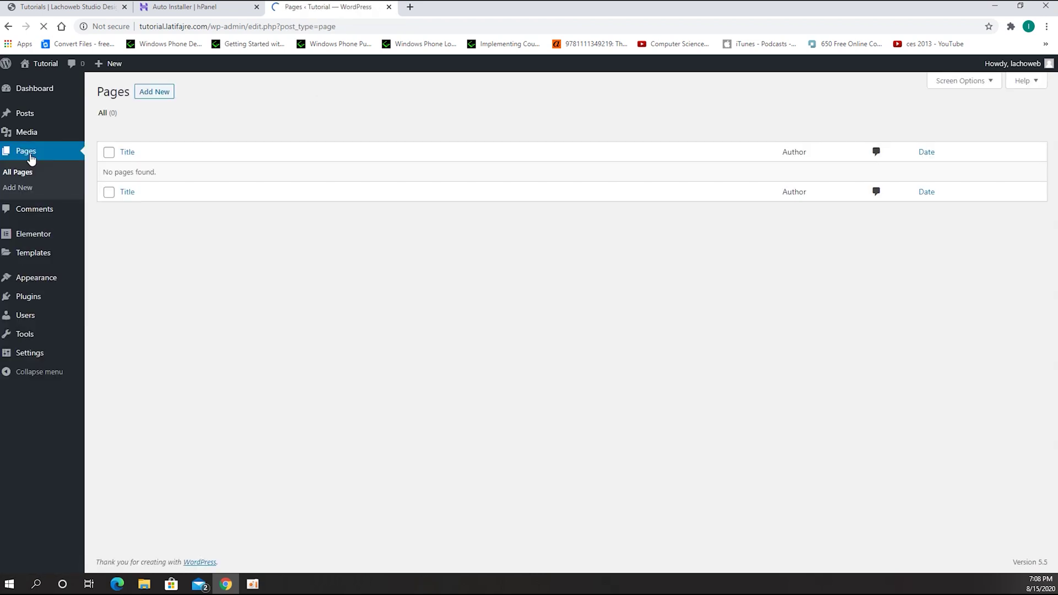
click(155, 92)
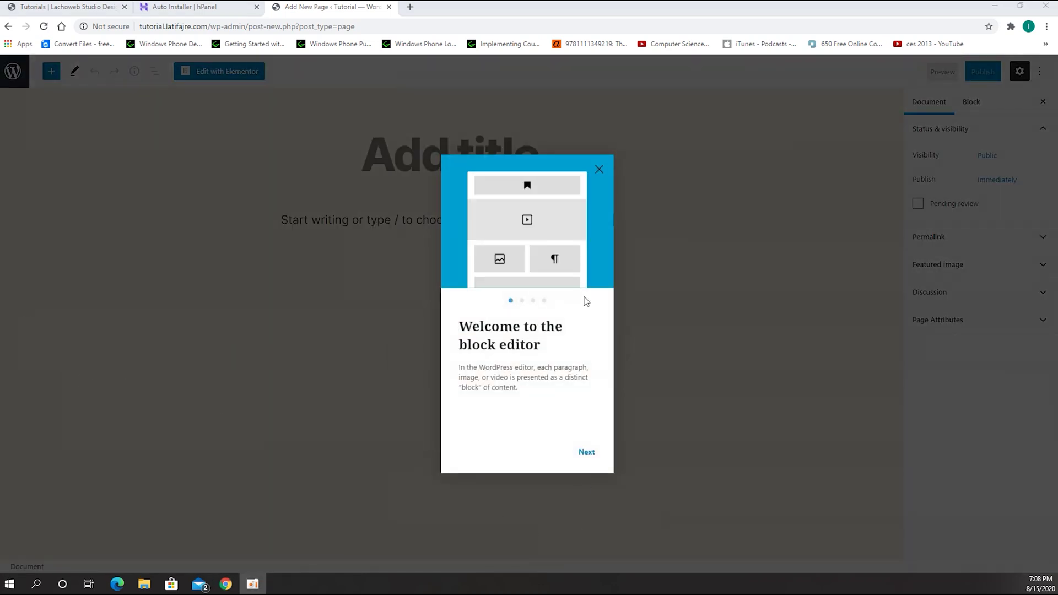
click(599, 169)
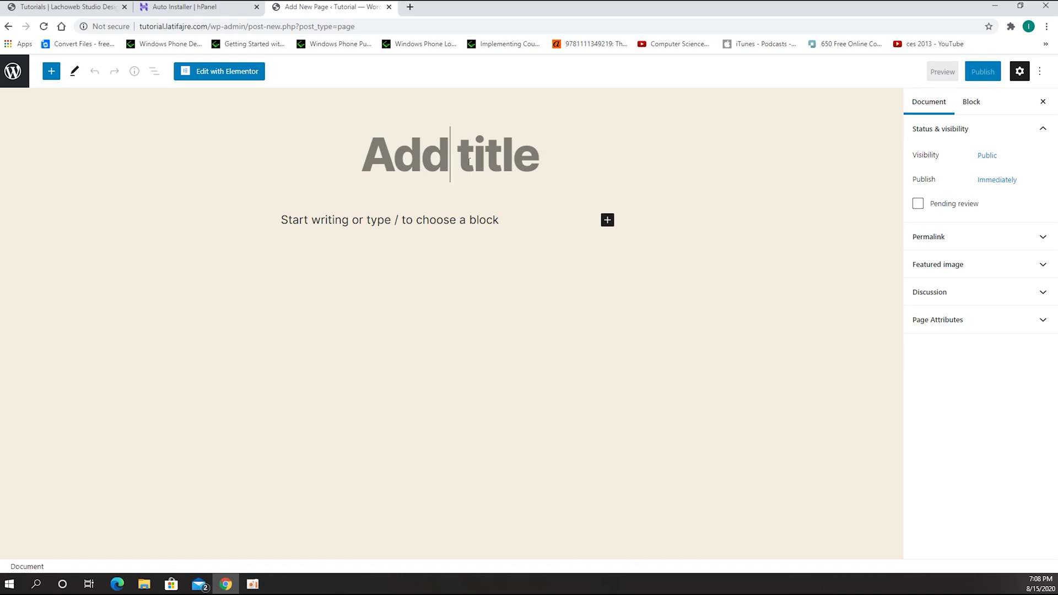
text(Home)
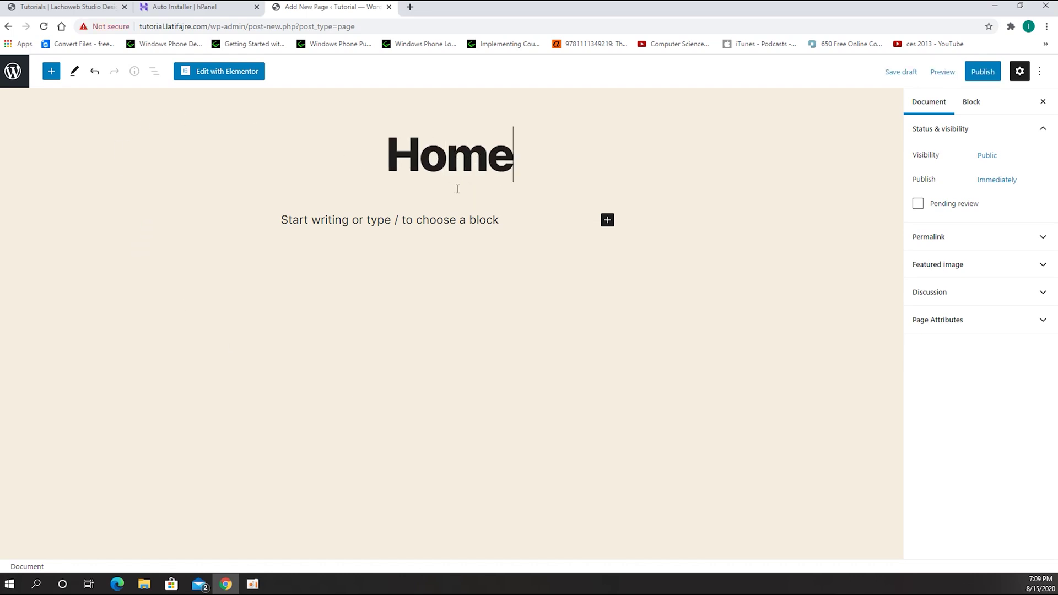
click(979, 77)
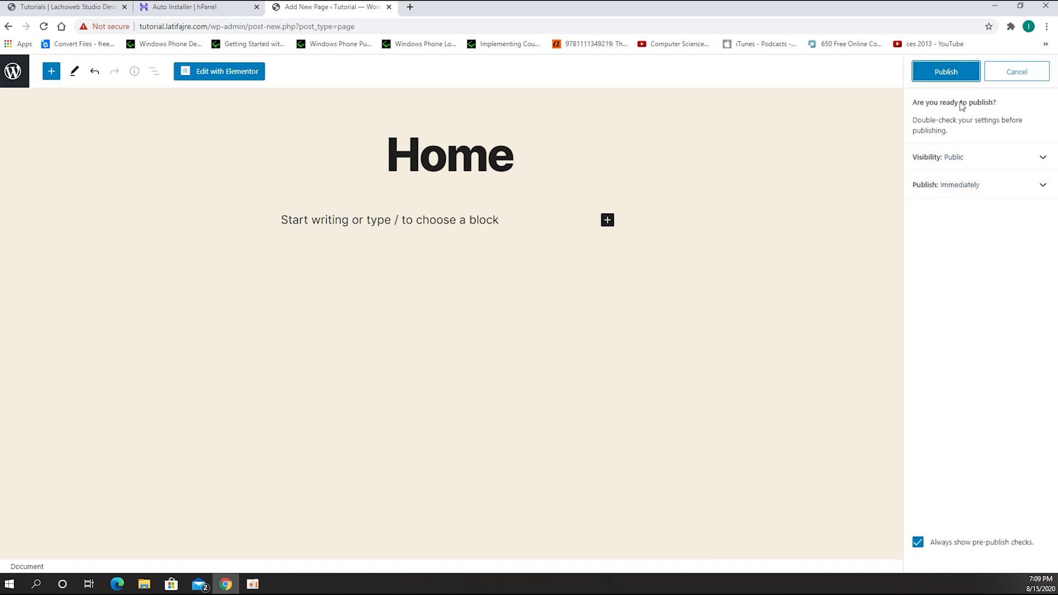
click(945, 73)
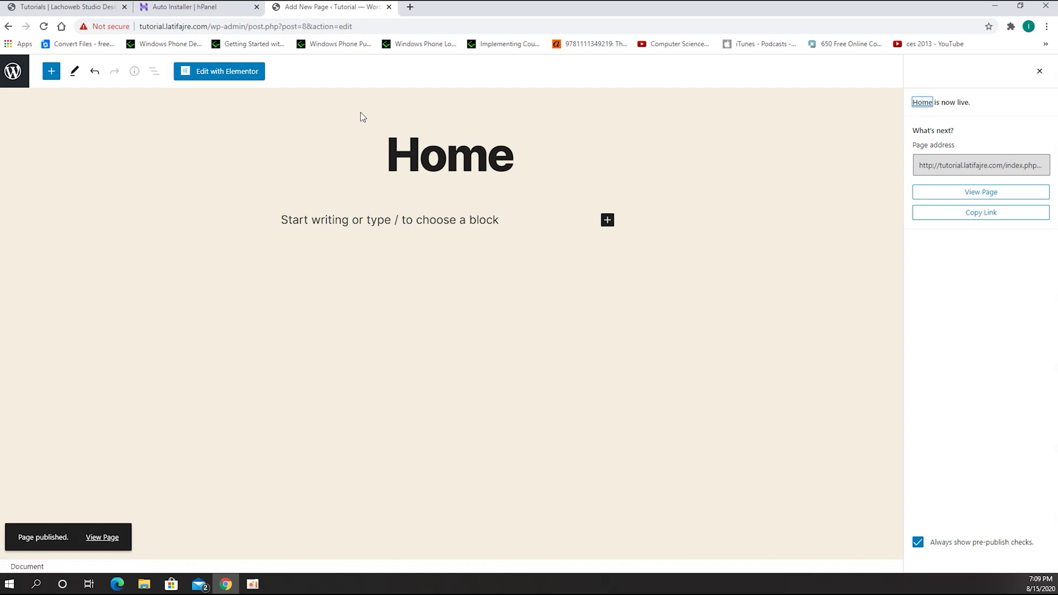
Step: Open the Home page in Elementor, examine its layout from header to footer, and exit to the dashboard
click(240, 78)
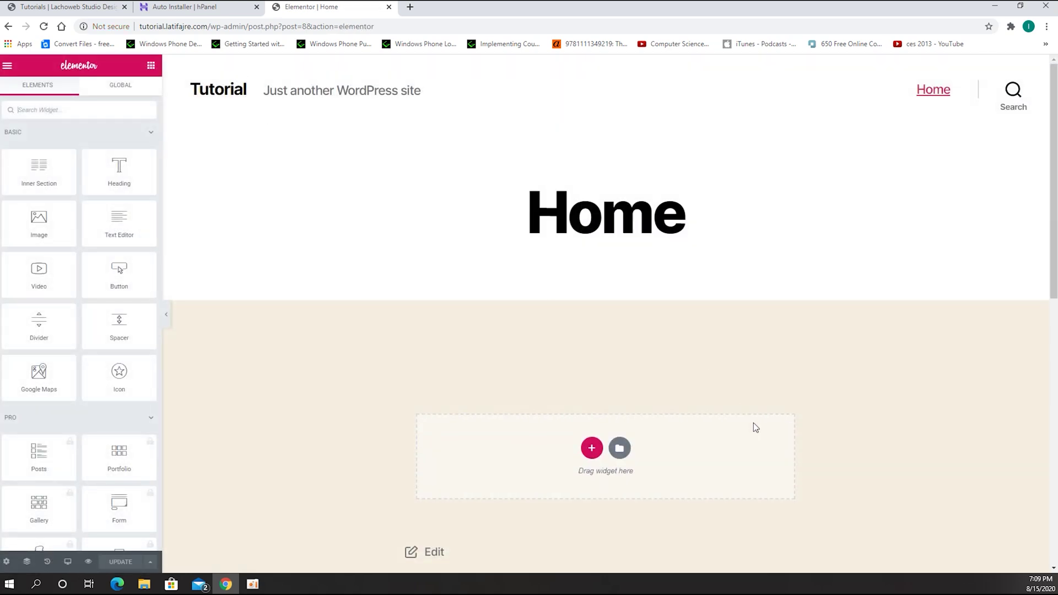
scroll(528, 325, down, 3)
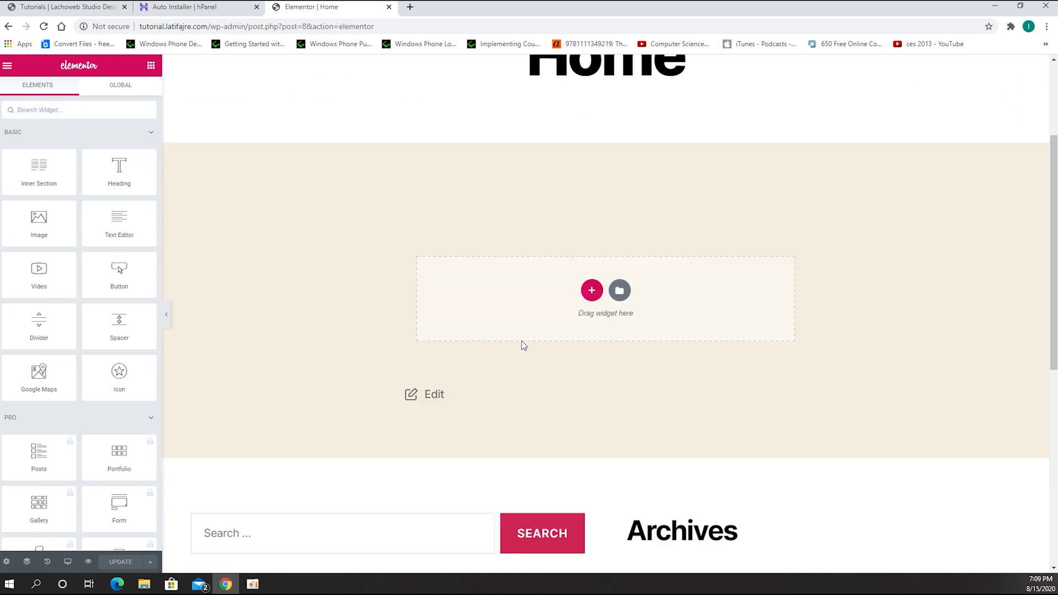
scroll(534, 342, down, 8)
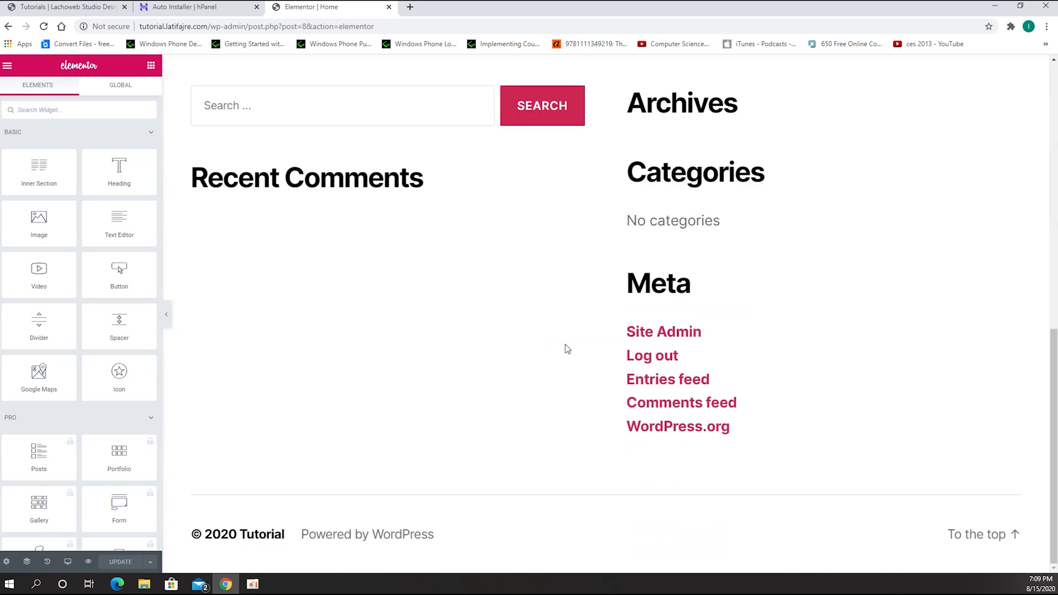
scroll(566, 350, up, 5)
scroll(551, 346, up, 6)
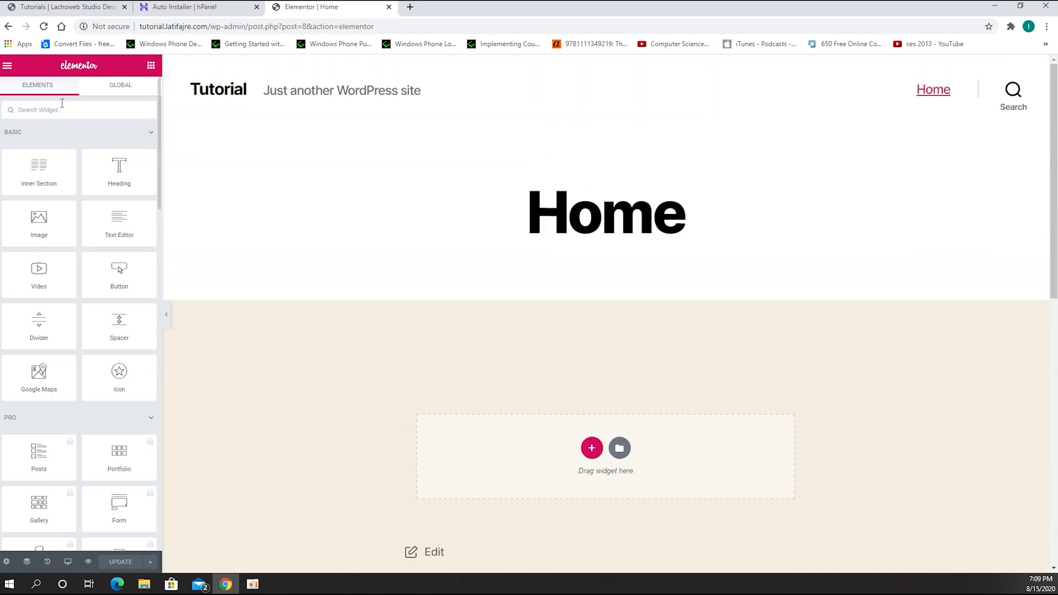
click(15, 66)
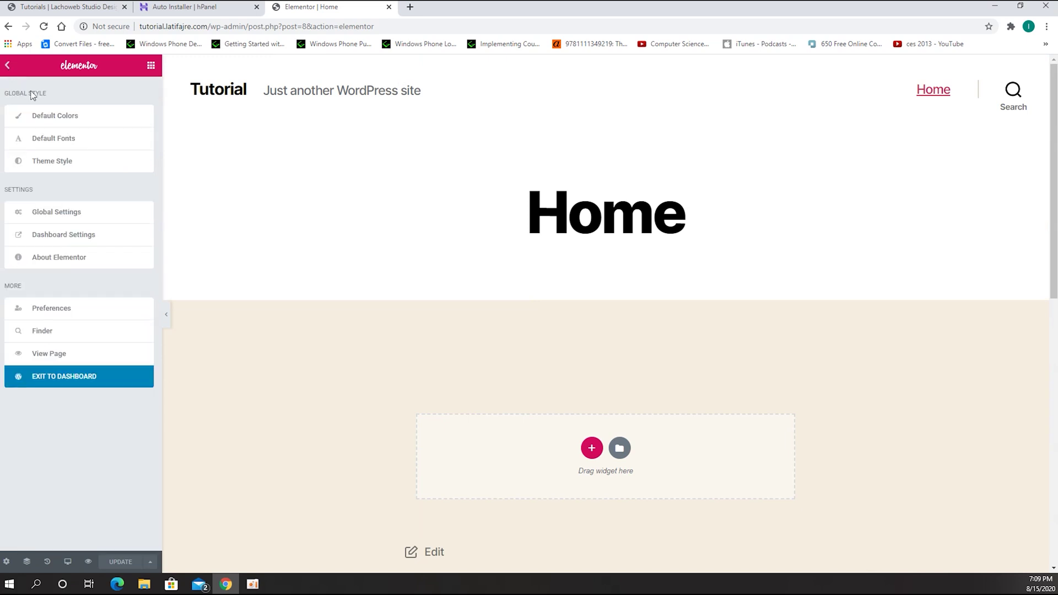
click(80, 380)
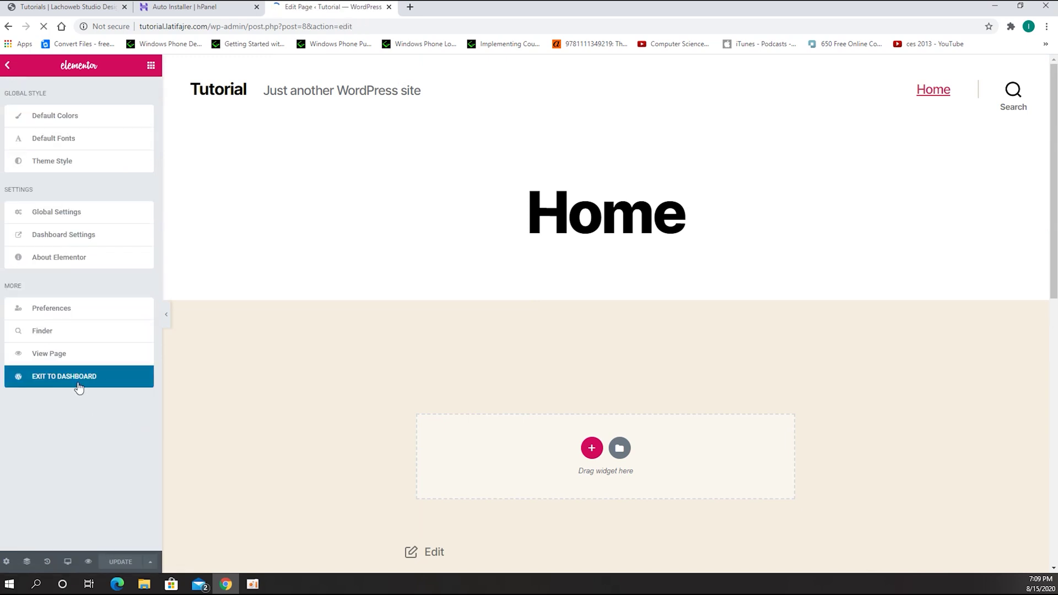
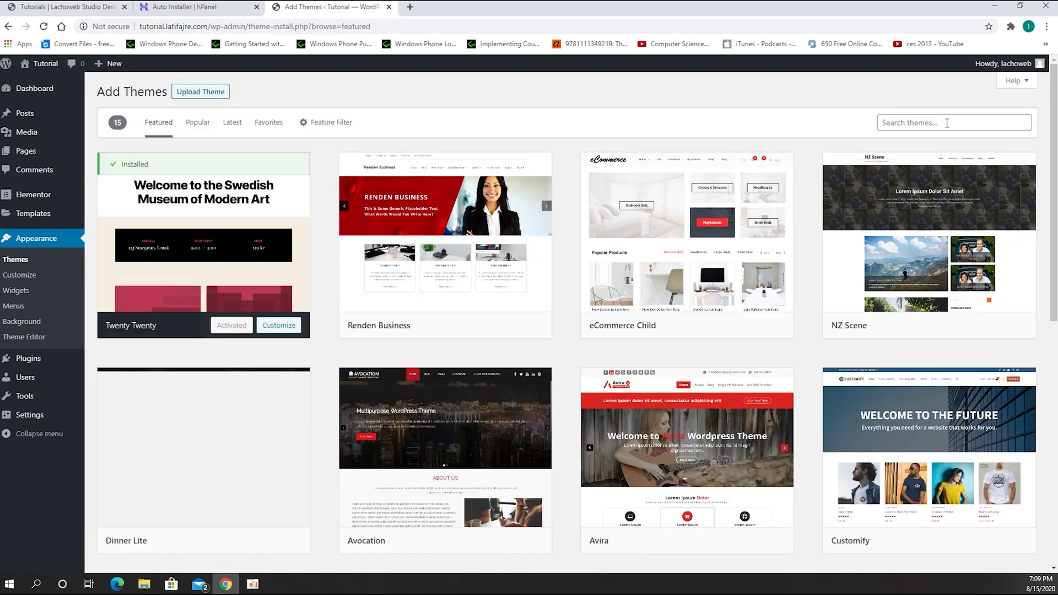
Step: Search the theme directory for "oceanwp", then install and activate the OceanWP theme
click(905, 125)
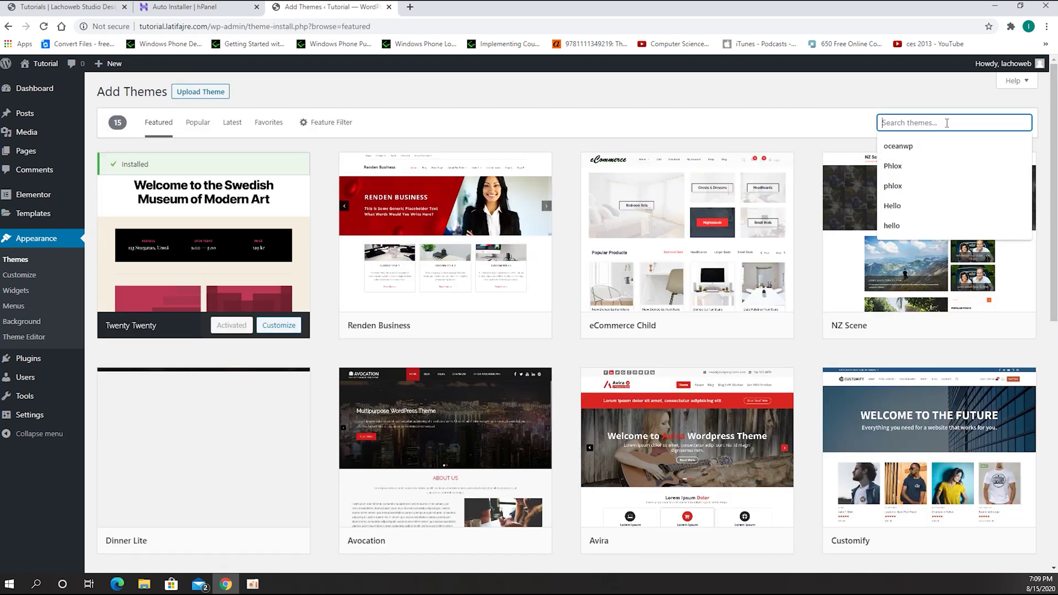
click(911, 145)
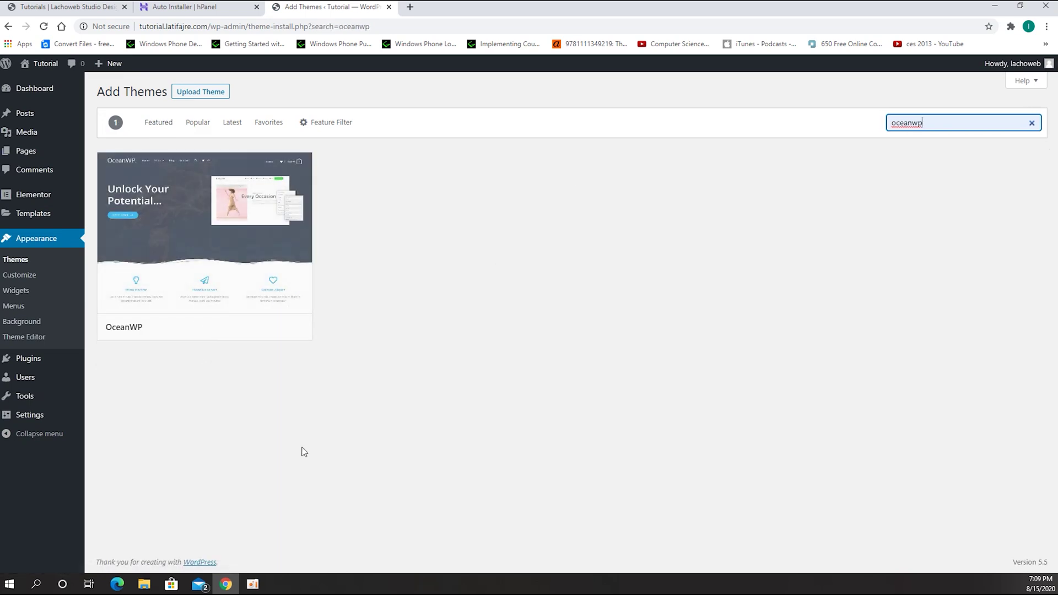
click(245, 333)
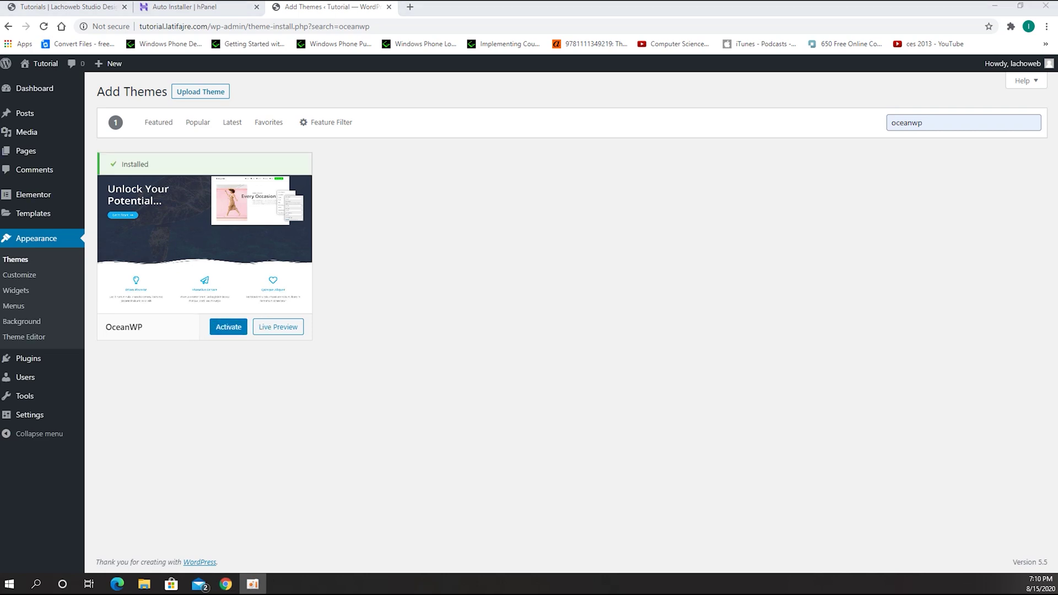
click(228, 327)
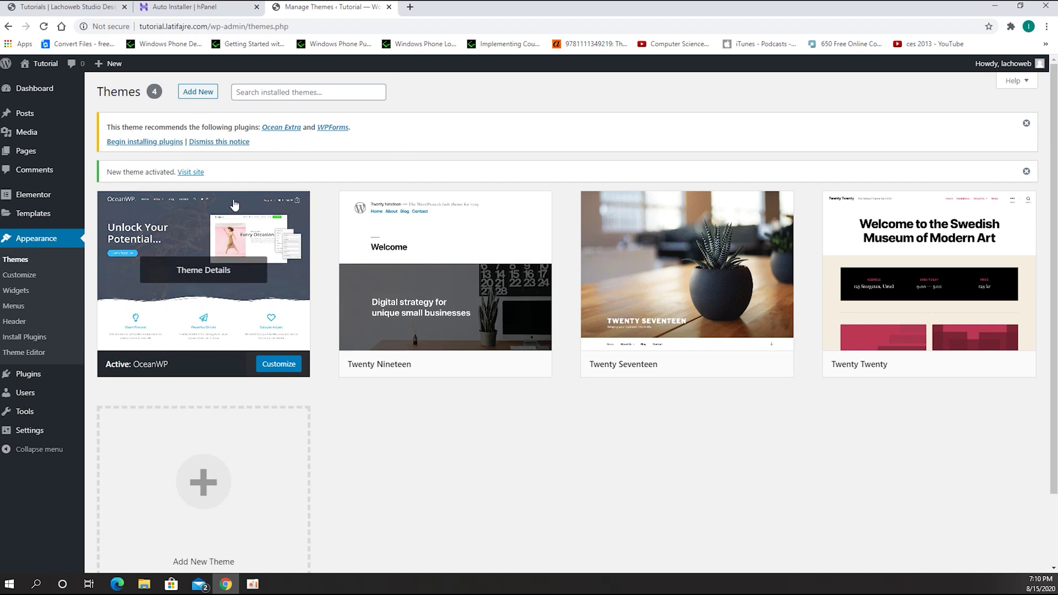
Step: Bulk install OceanWP's recommended plugins, Ocean Extra and WPForms
click(130, 141)
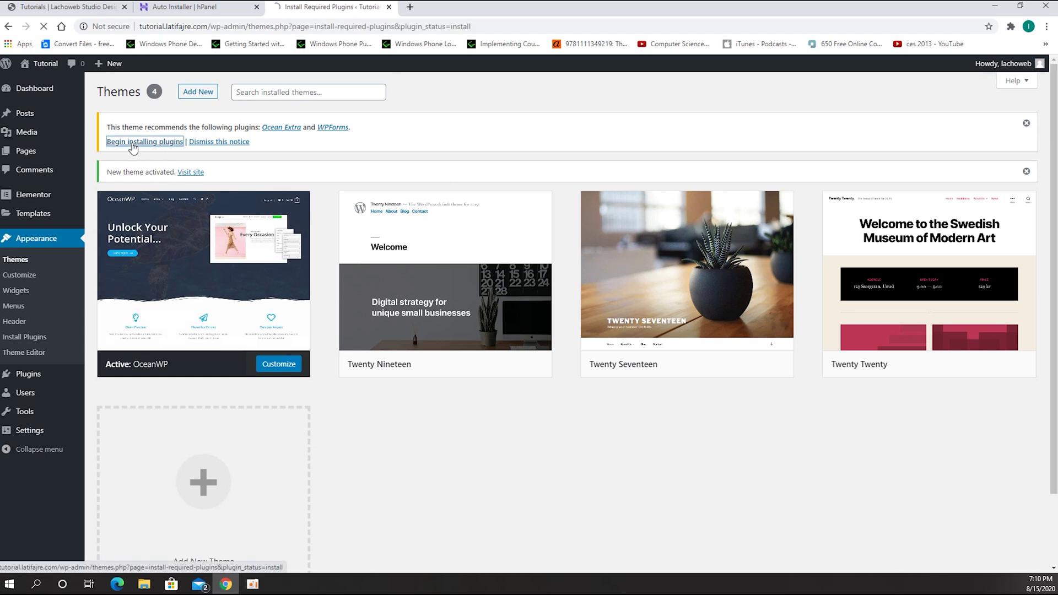
click(110, 154)
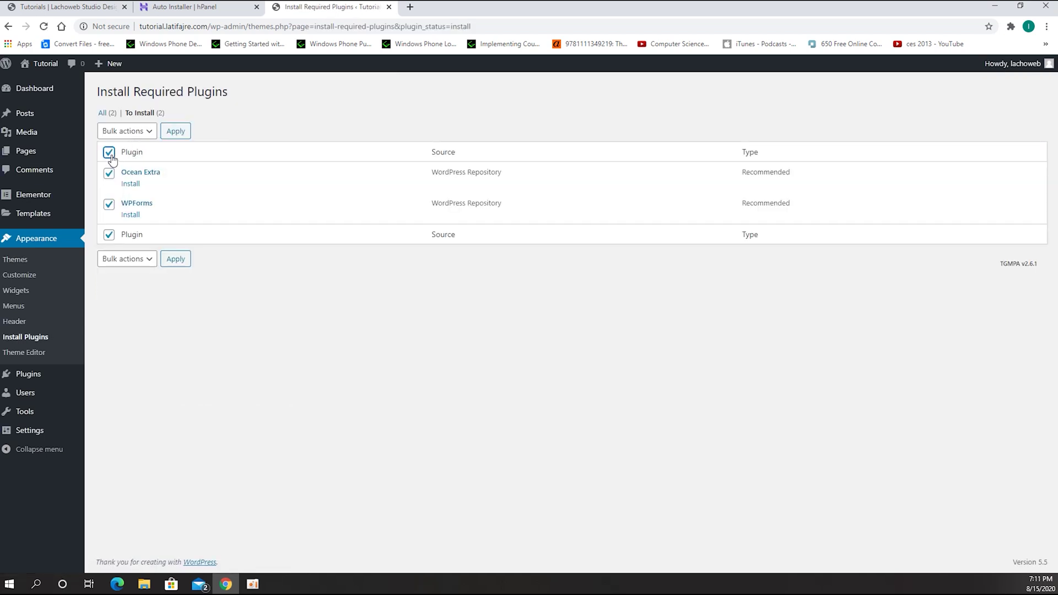
click(147, 133)
click(124, 163)
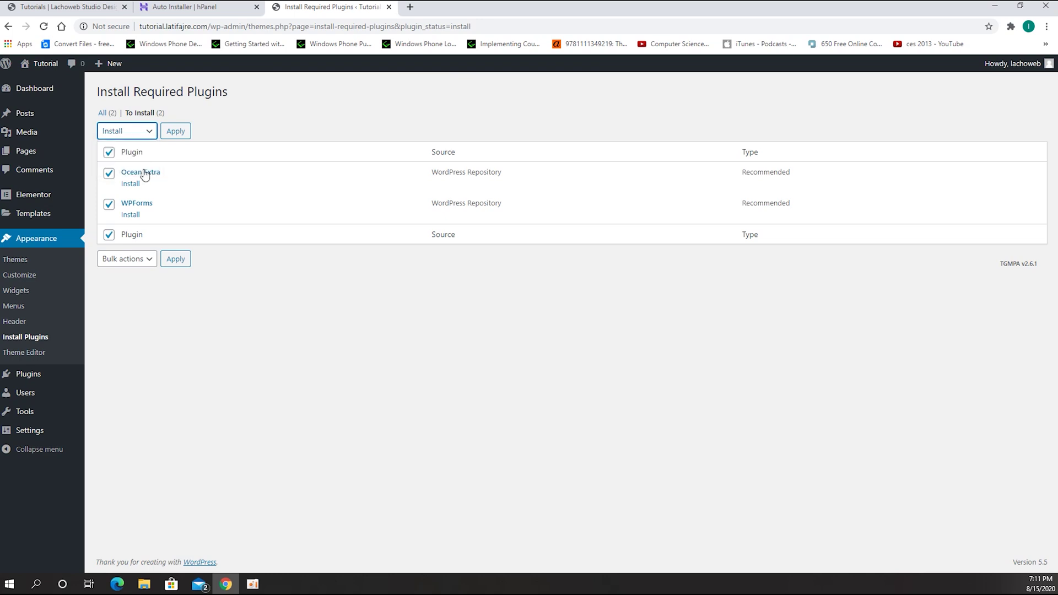
click(176, 134)
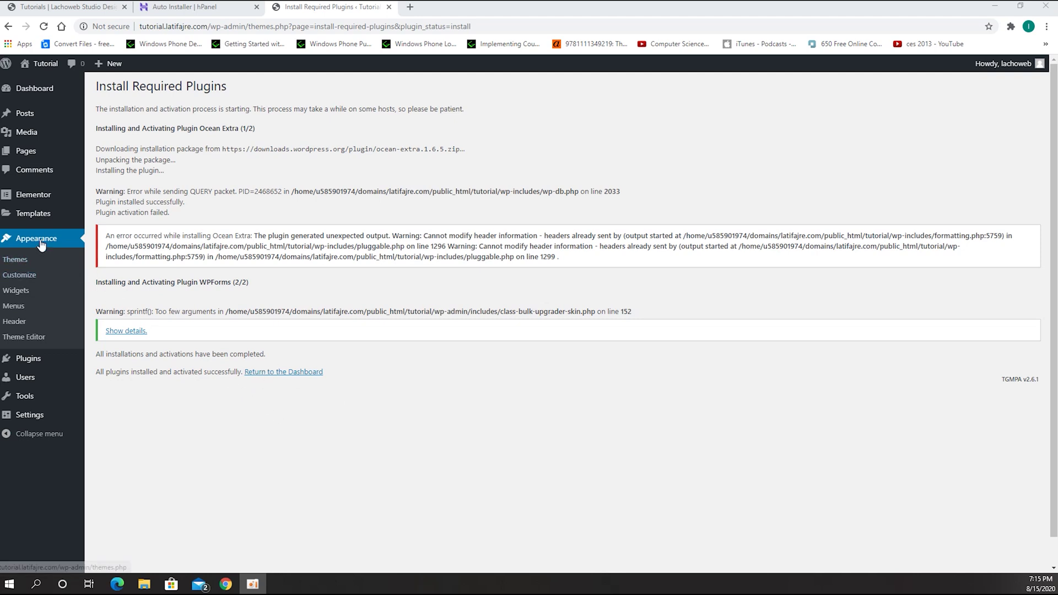
Step: Delete the Twenty Nineteen theme from the installed themes and confirm the deletion
click(16, 260)
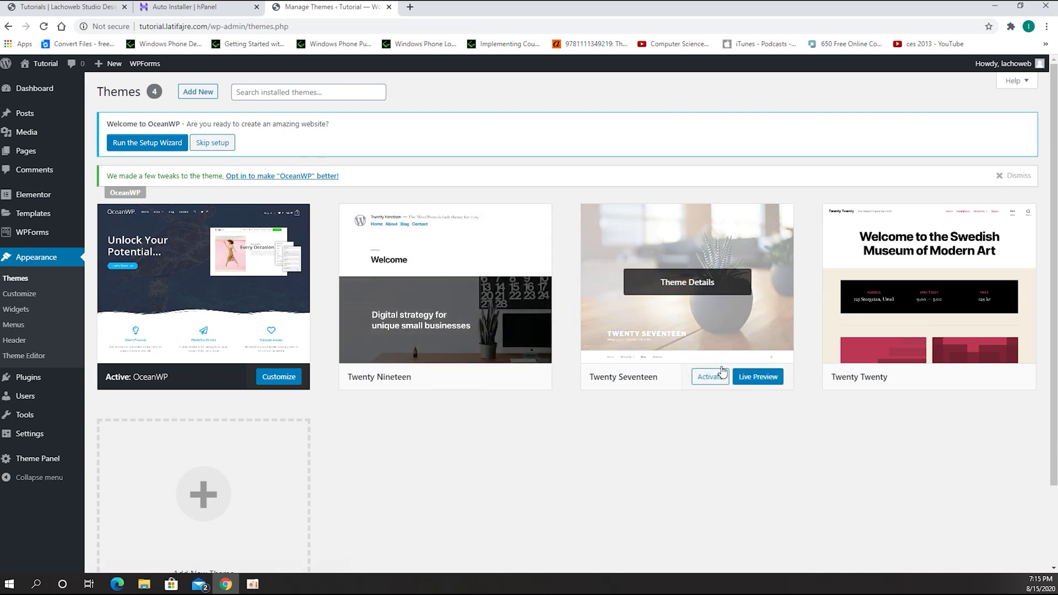
mouse_move(479, 333)
click(465, 283)
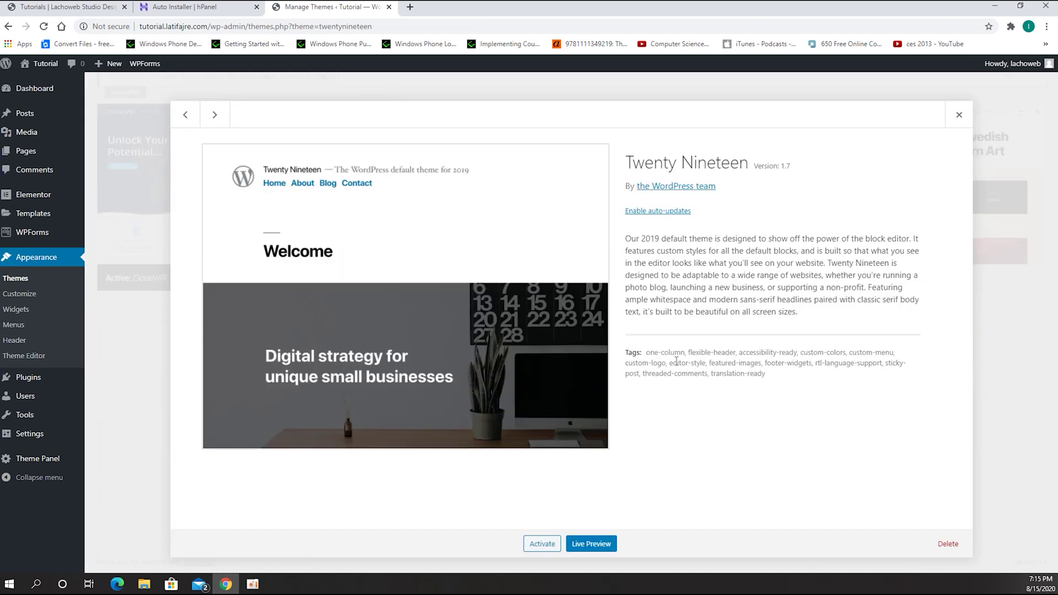
click(947, 543)
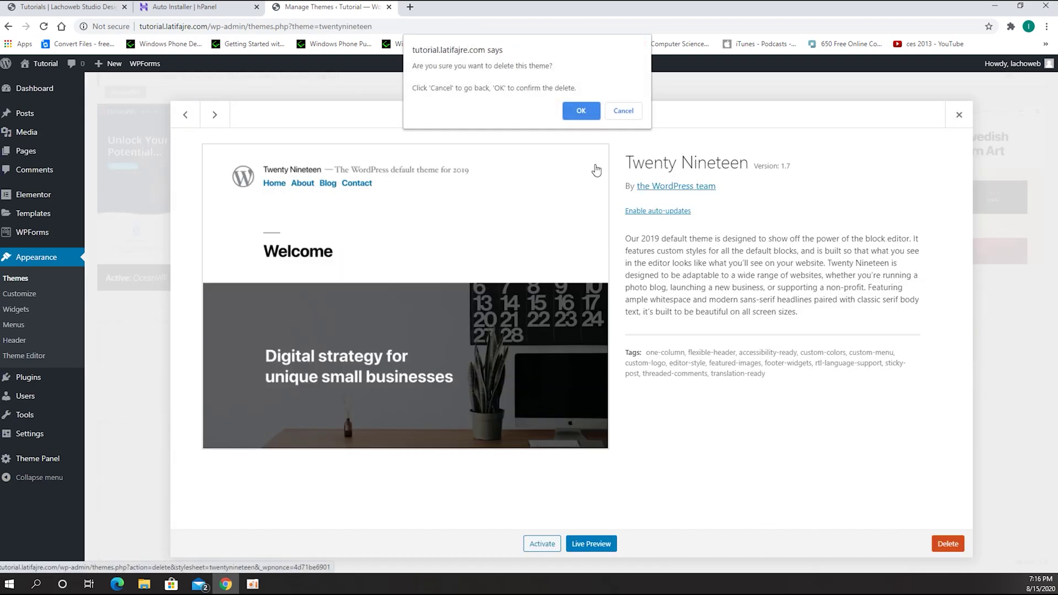
click(581, 110)
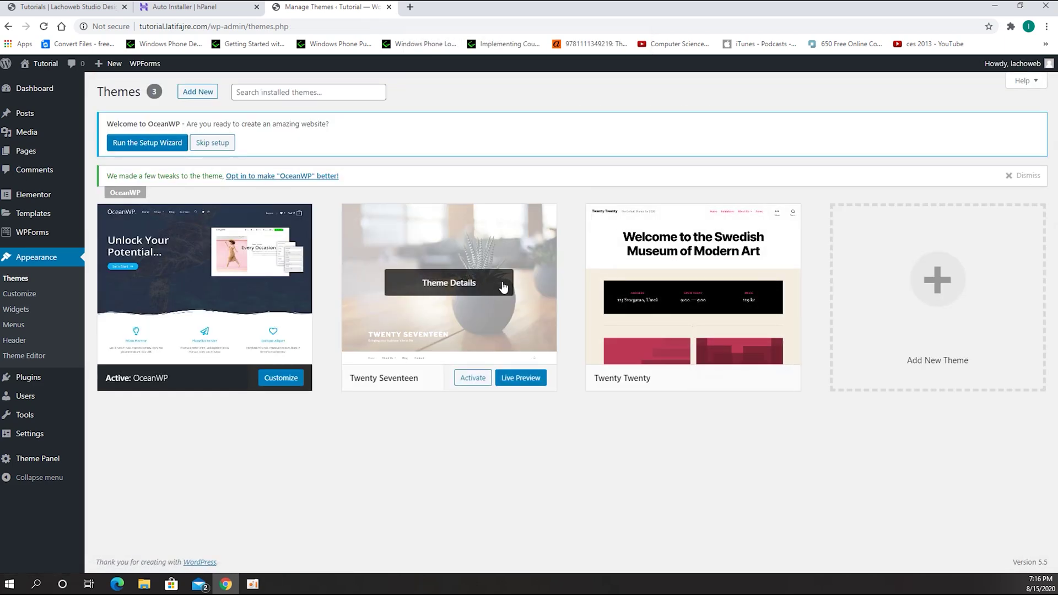
Step: Delete the Twenty Seventeen theme from the installed themes and confirm the deletion
click(463, 294)
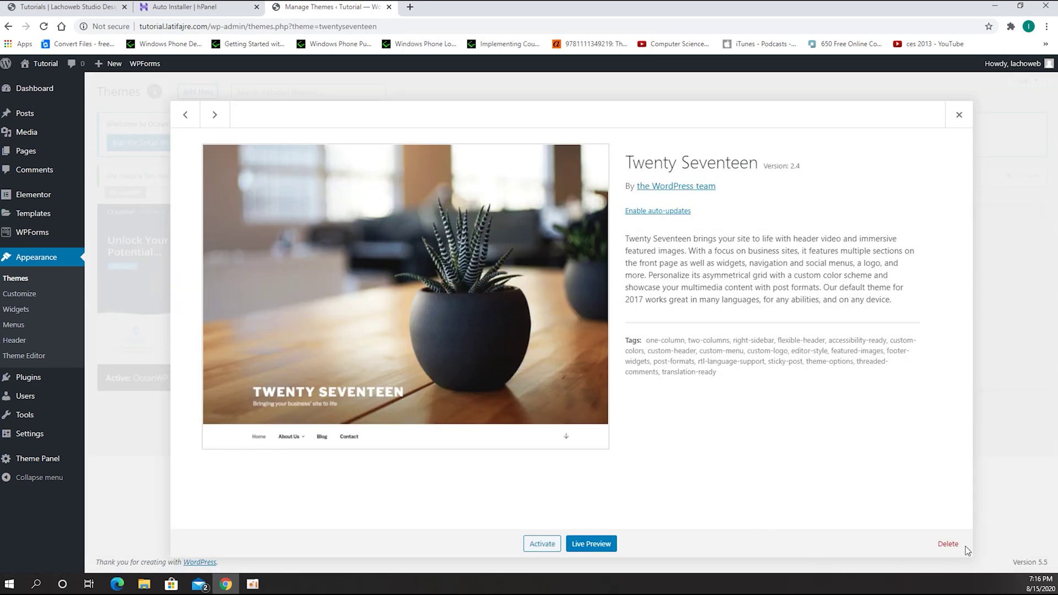
click(948, 543)
click(579, 110)
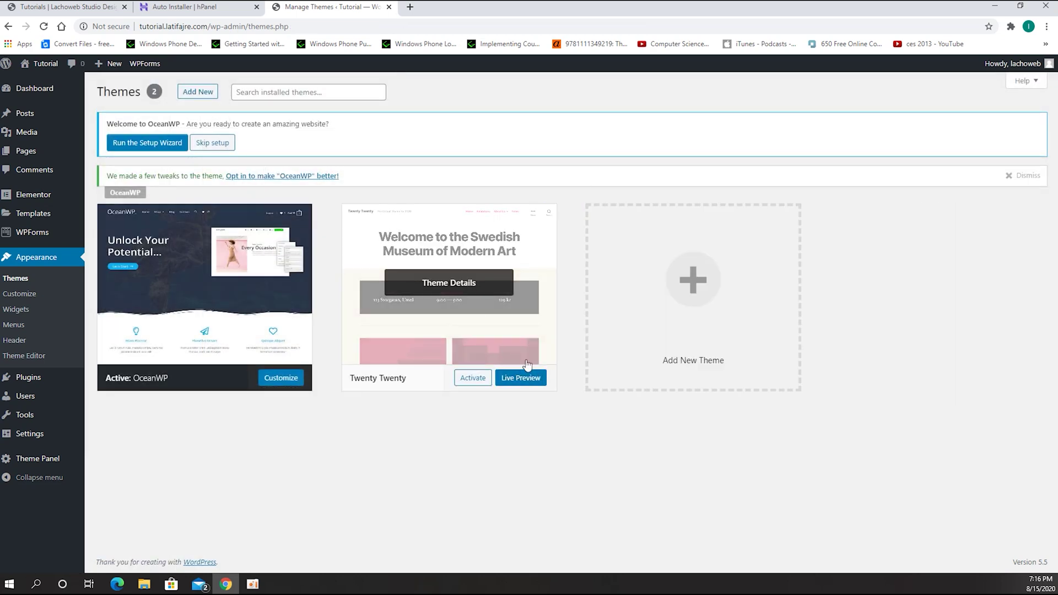
Step: Delete the Twenty Twenty theme from the installed themes and confirm the deletion
click(497, 332)
click(948, 543)
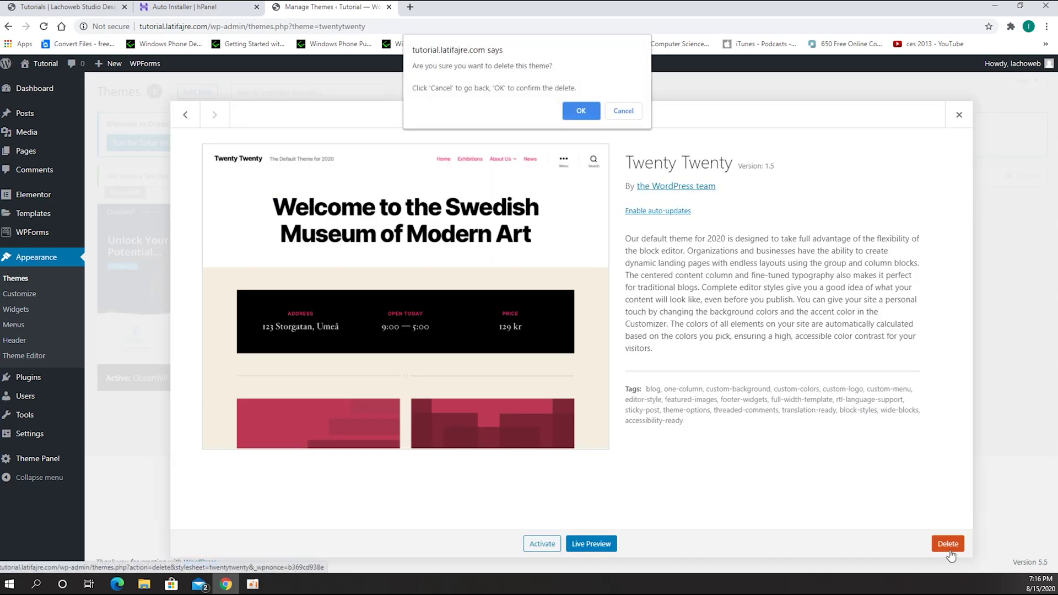
click(582, 111)
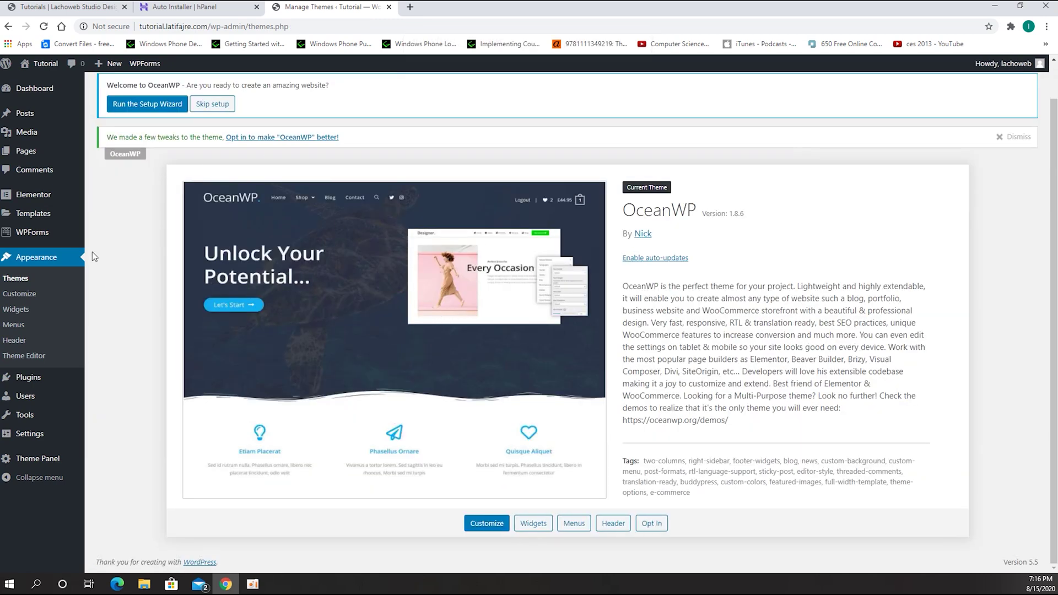
Step: Open the Home page in Elementor and look over the page templates in its library, then close the library
mouse_move(37, 203)
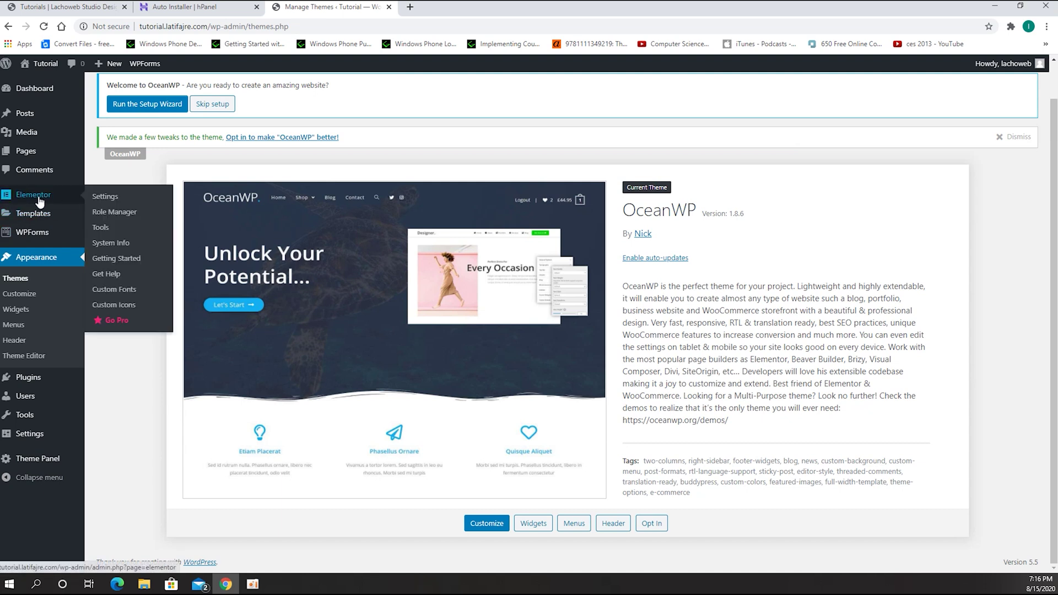
click(29, 152)
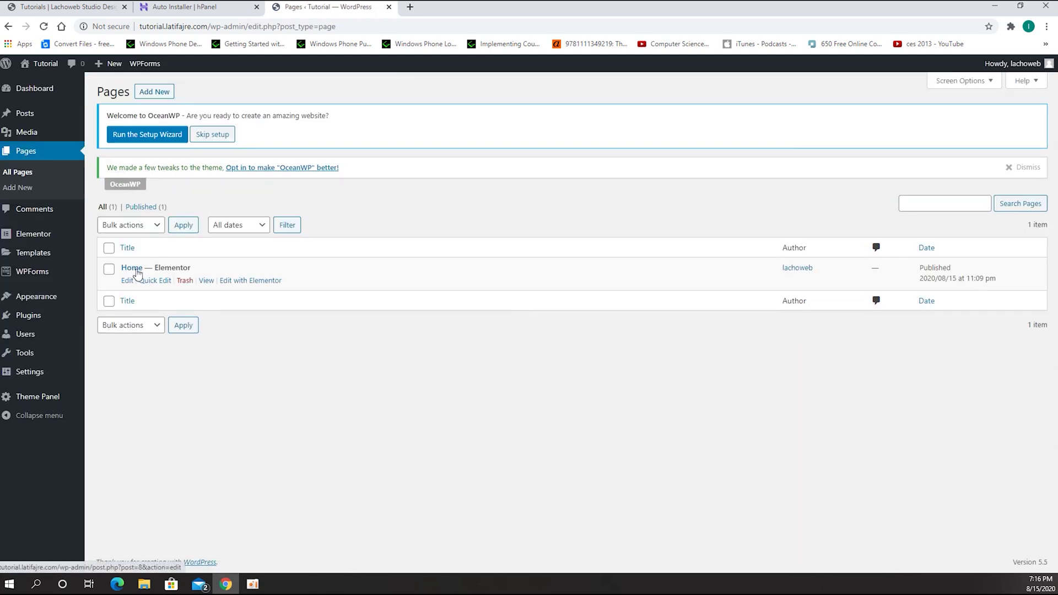
click(137, 271)
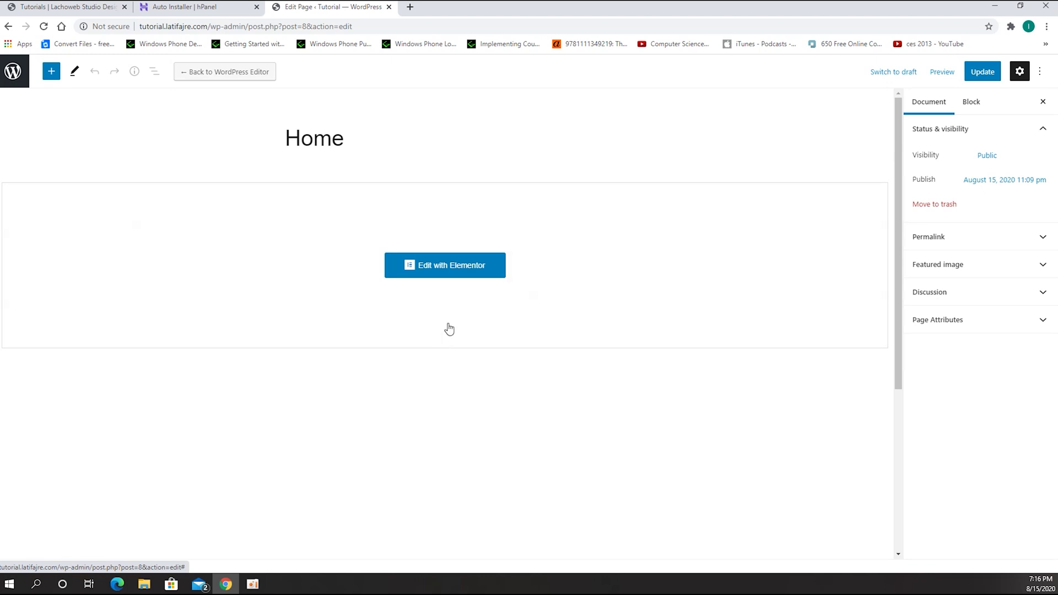
click(441, 270)
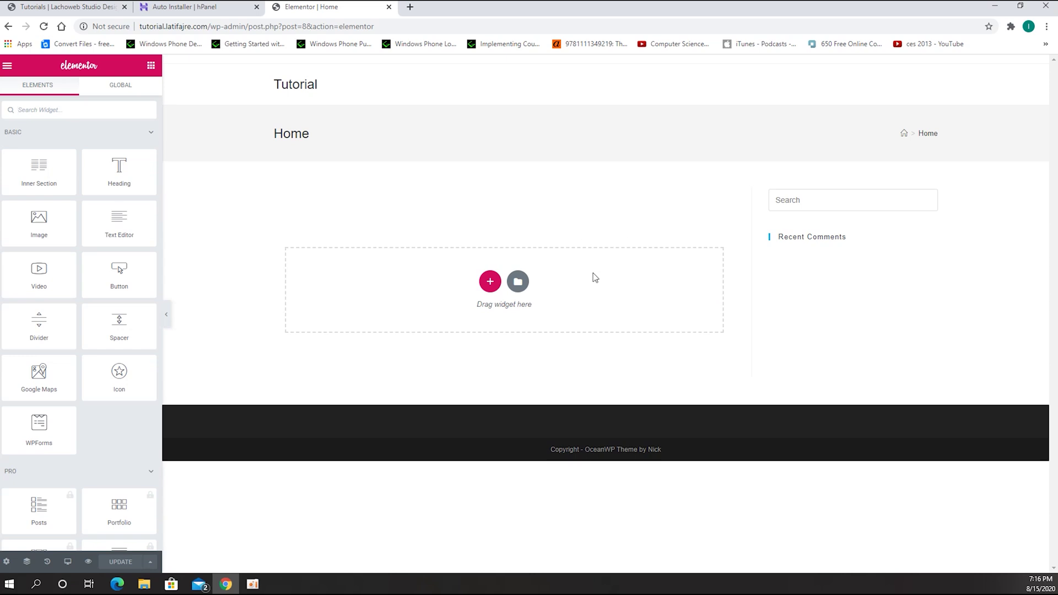
click(517, 282)
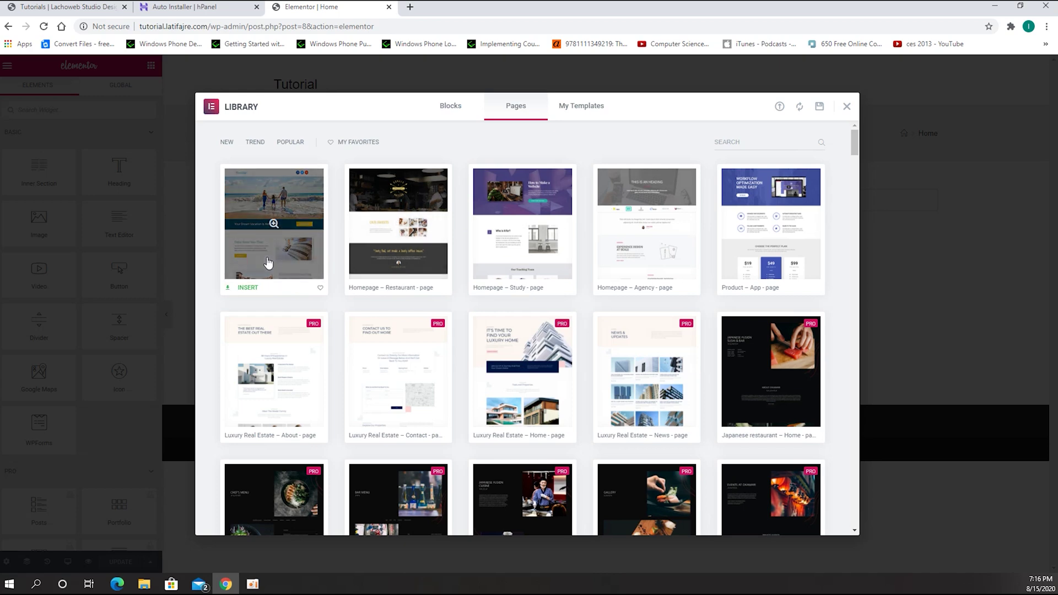
click(847, 108)
Step: Exit the Elementor editor to the dashboard and return to the list of pages
click(8, 65)
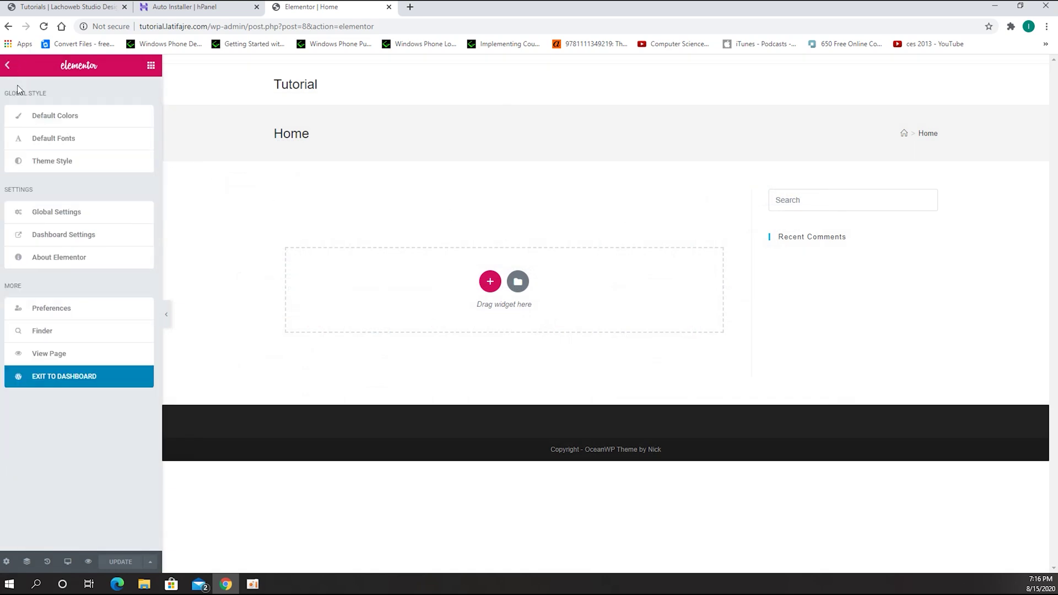
click(63, 379)
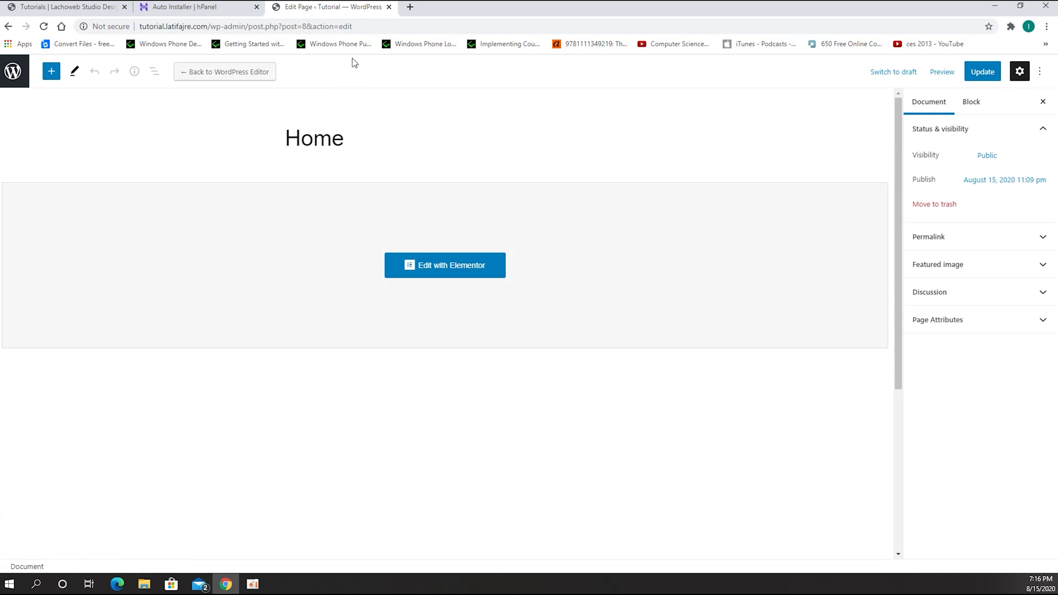
click(13, 73)
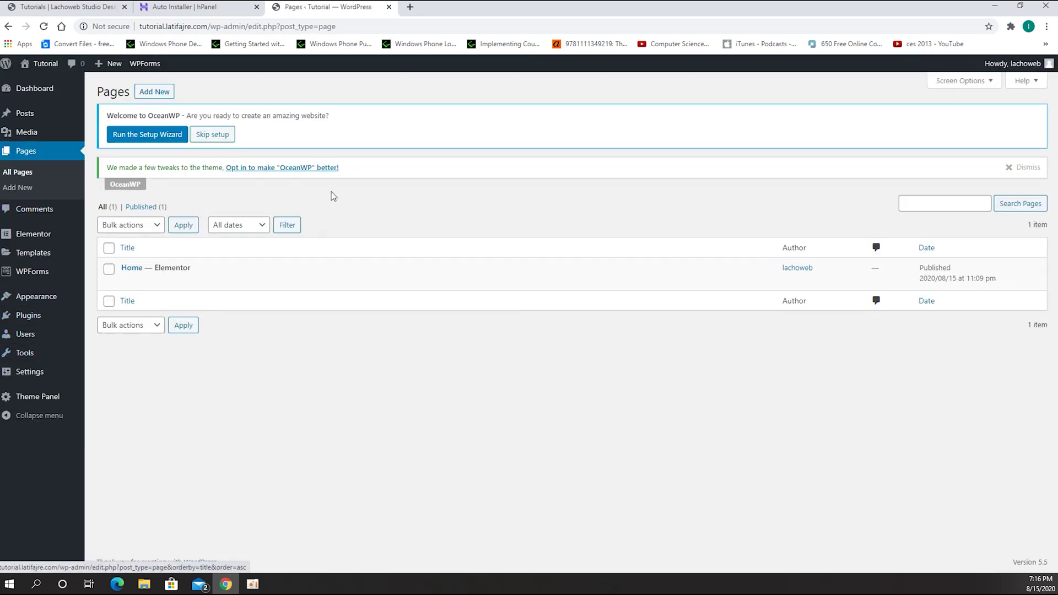
Step: Open the Elementor website from the Lachoweb tutorials page, view its account sign-up form and return to the Elementor homepage
click(48, 12)
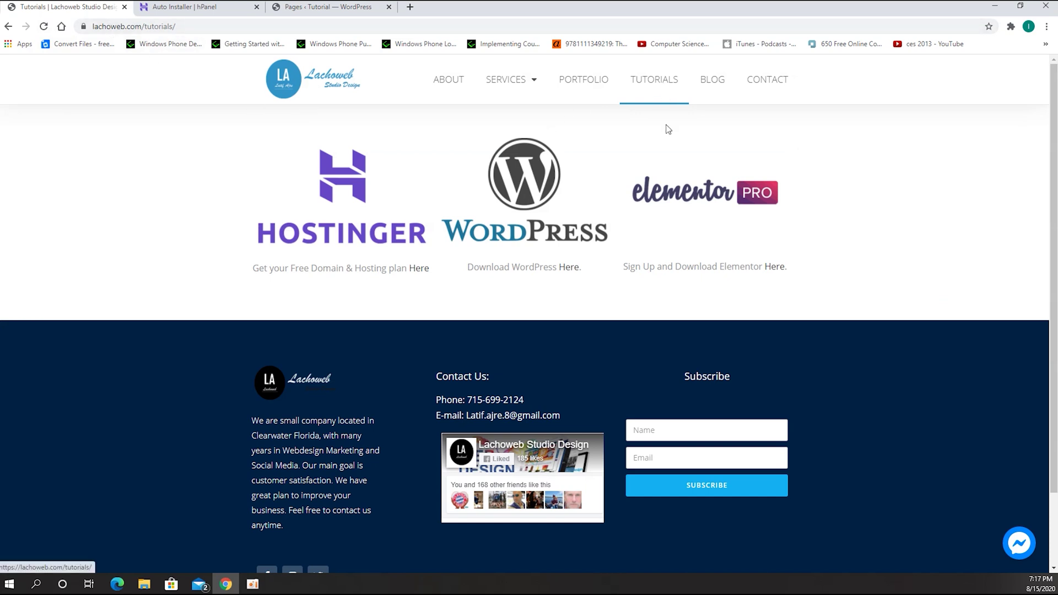
click(715, 214)
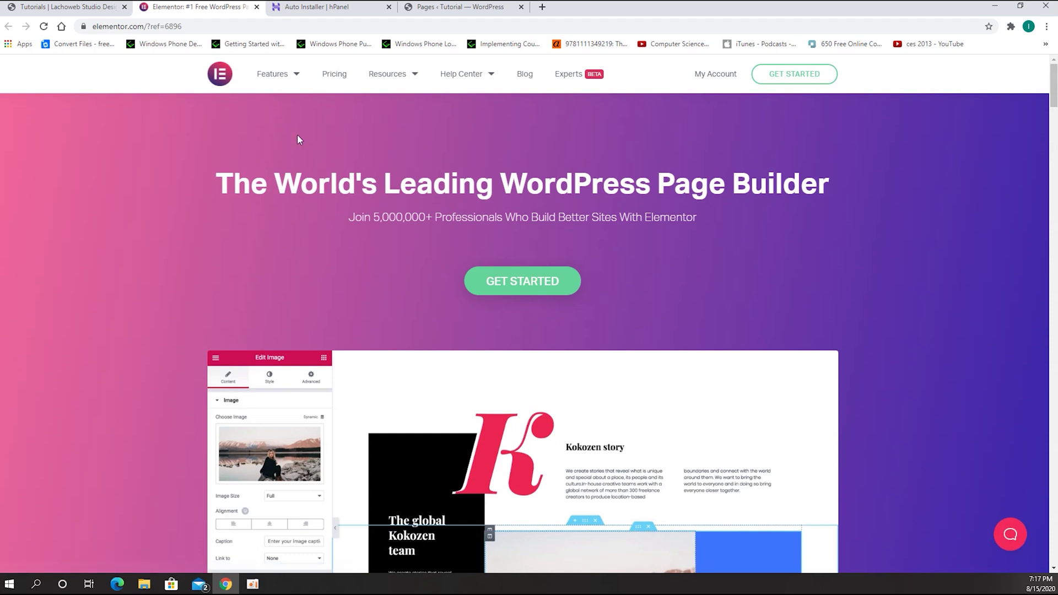
mouse_move(276, 74)
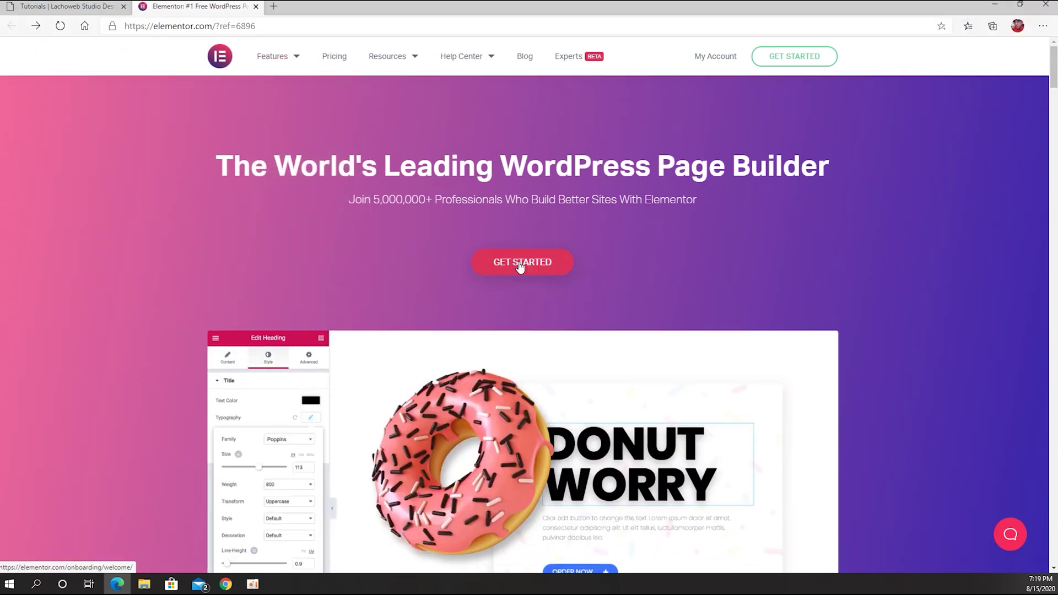
click(519, 267)
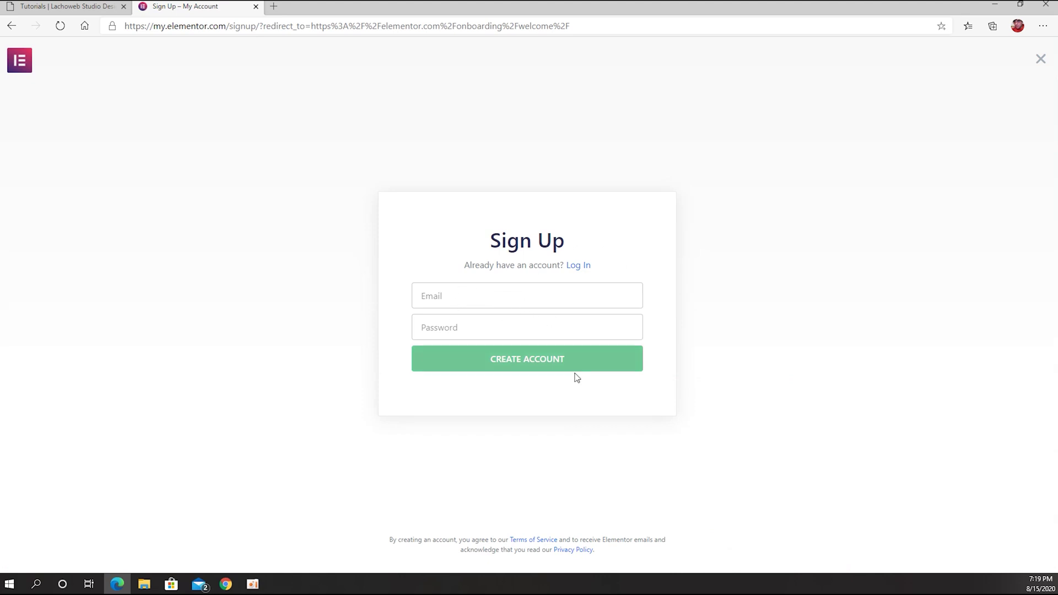
click(27, 66)
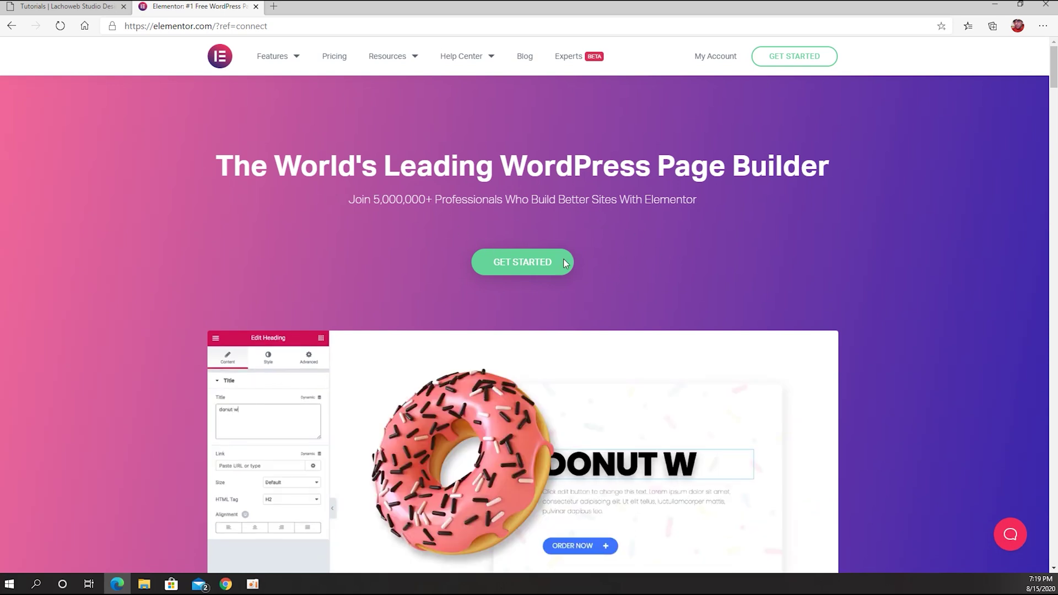
Step: Examine the Elementor pricing plans and decline the site's news notifications
click(333, 60)
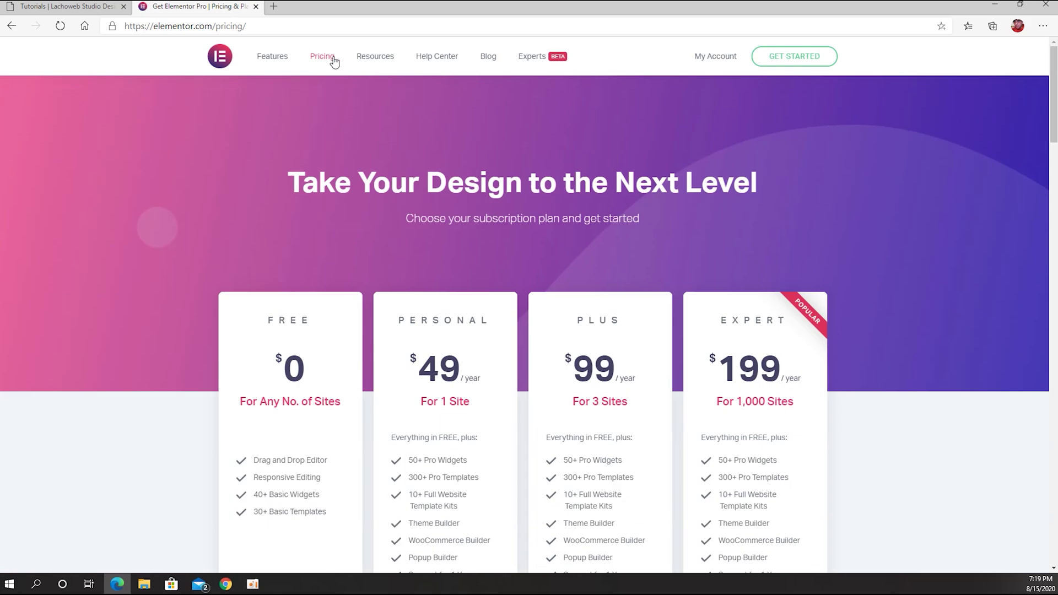
scroll(462, 388, down, 3)
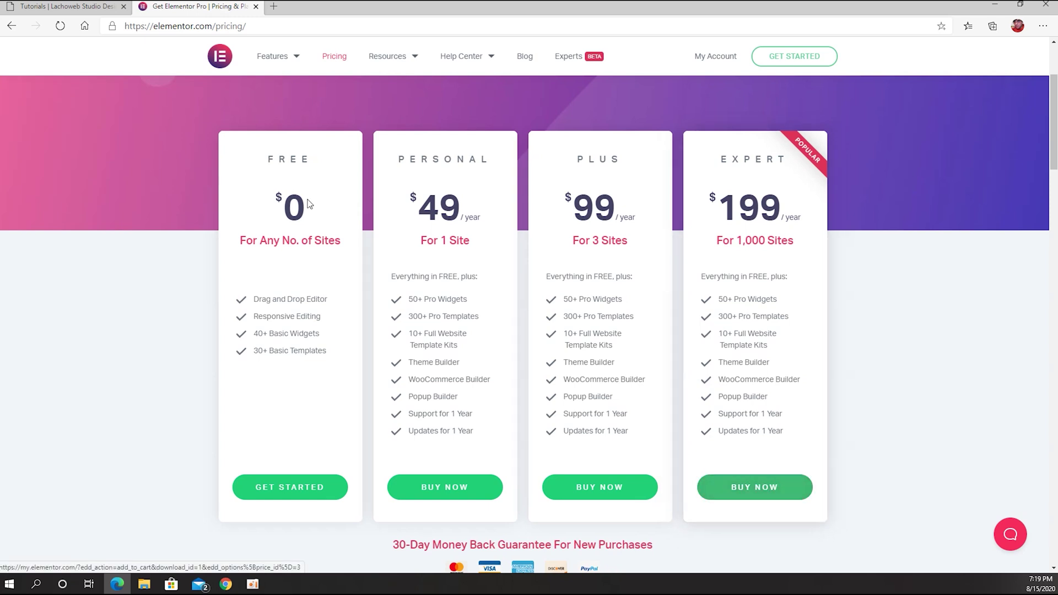
click(61, 6)
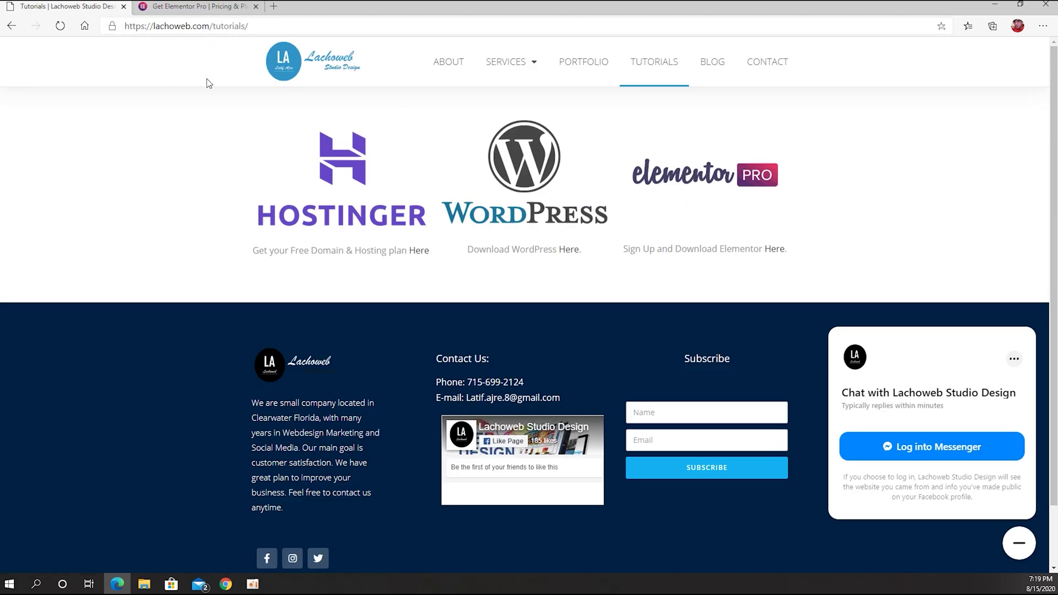
click(184, 10)
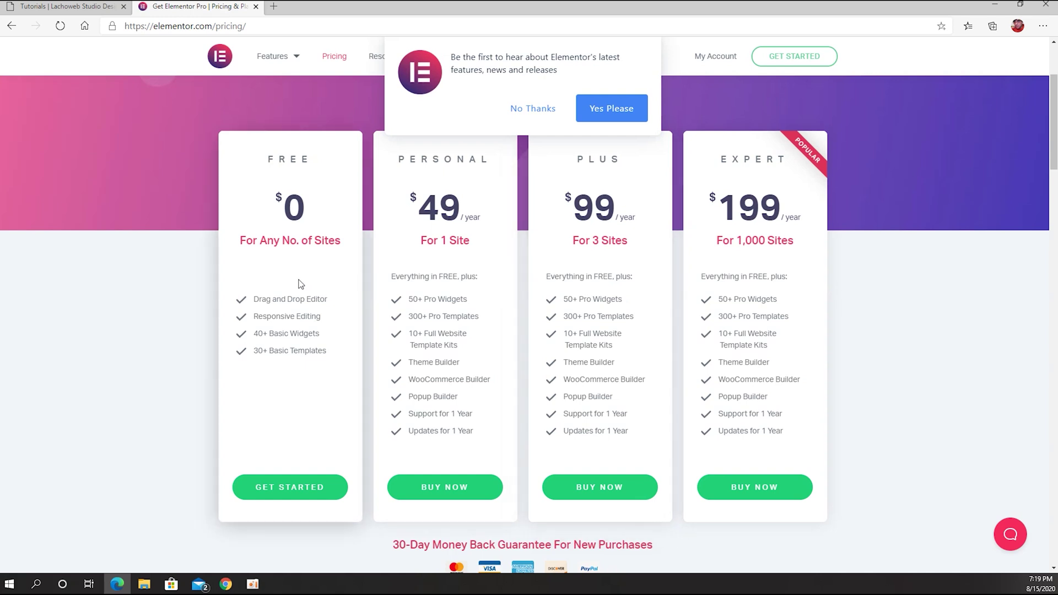
click(533, 109)
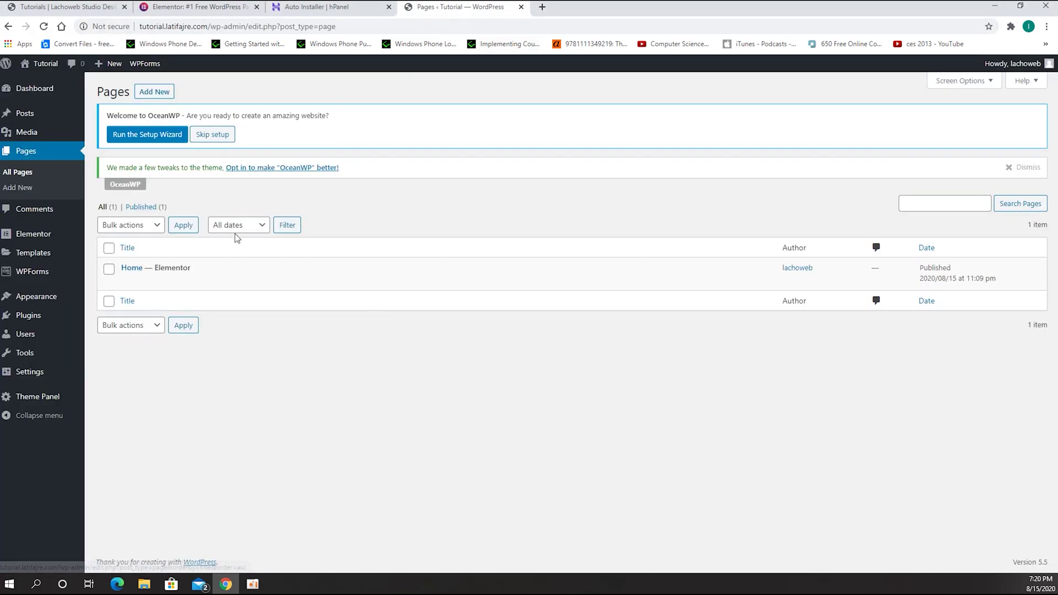
Step: Choose elementor-pro-2.10.3.zip from the desktop's Tutorial folder as the plugin to upload to WordPress
mouse_move(66, 315)
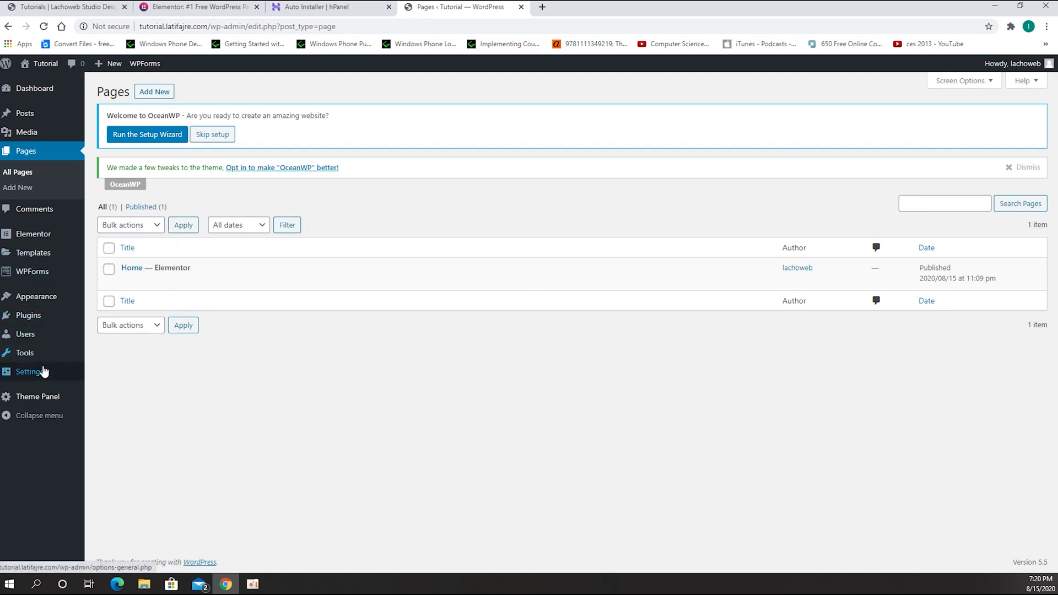
click(38, 322)
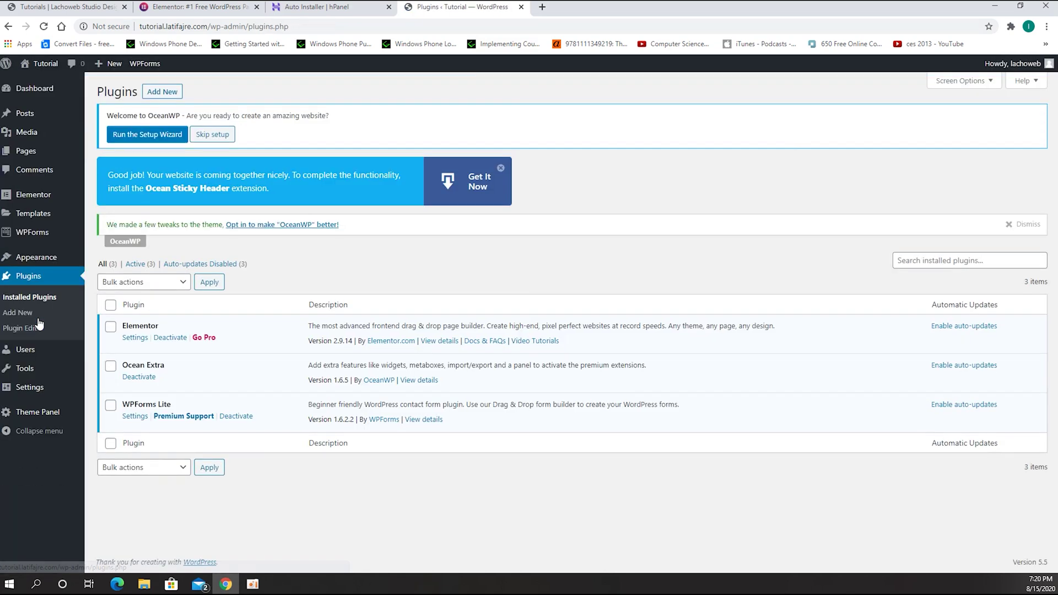
click(172, 94)
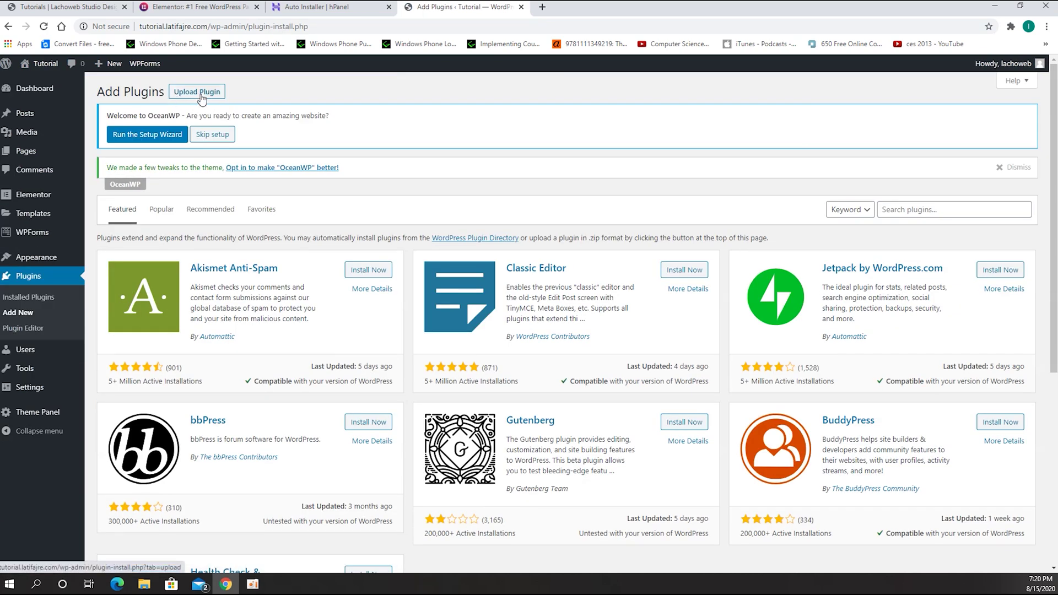
click(200, 94)
click(499, 286)
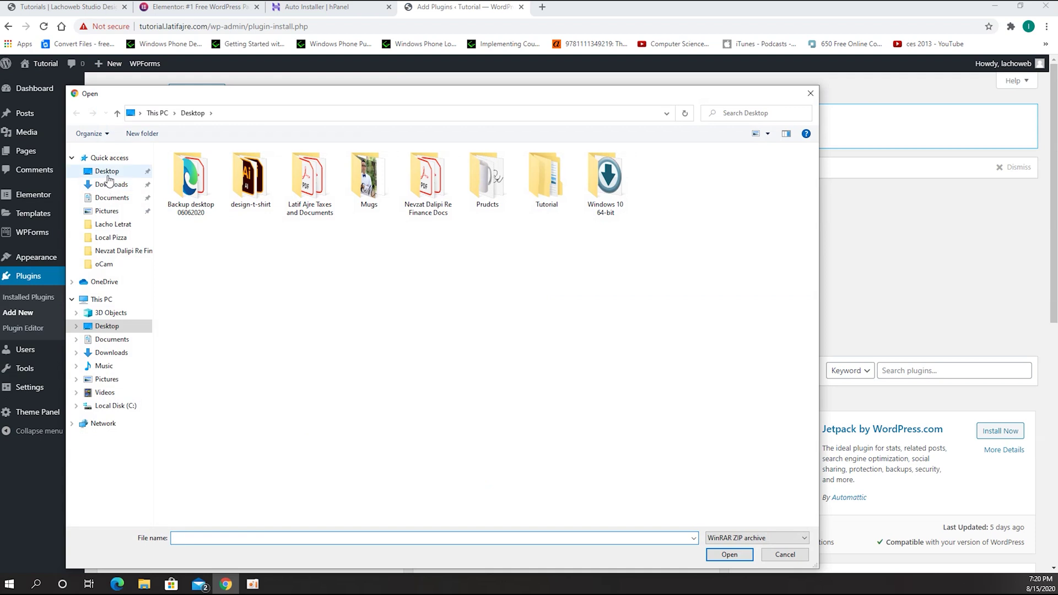
click(107, 172)
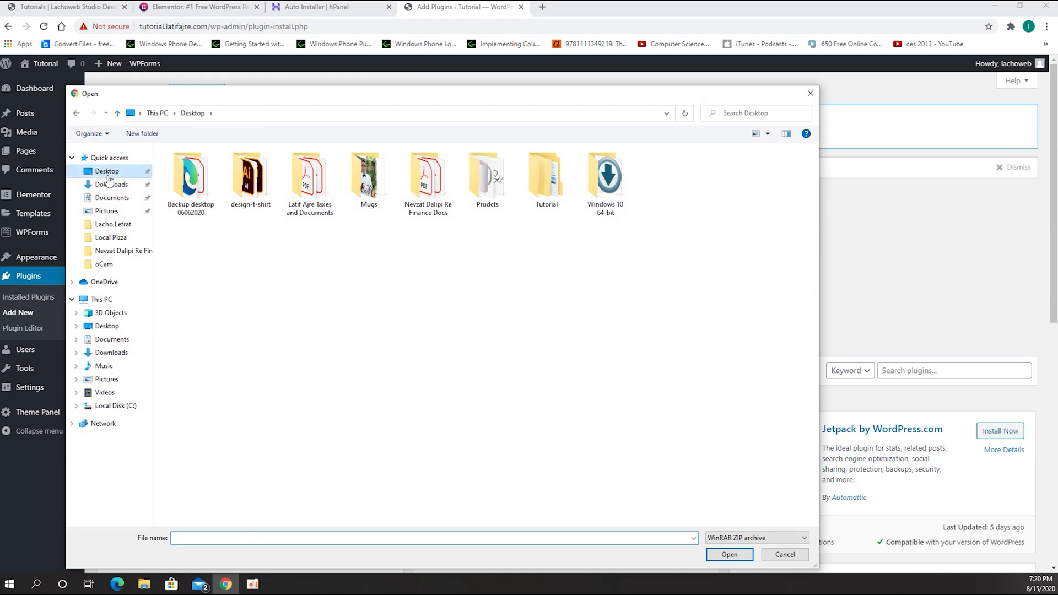
double_click(537, 184)
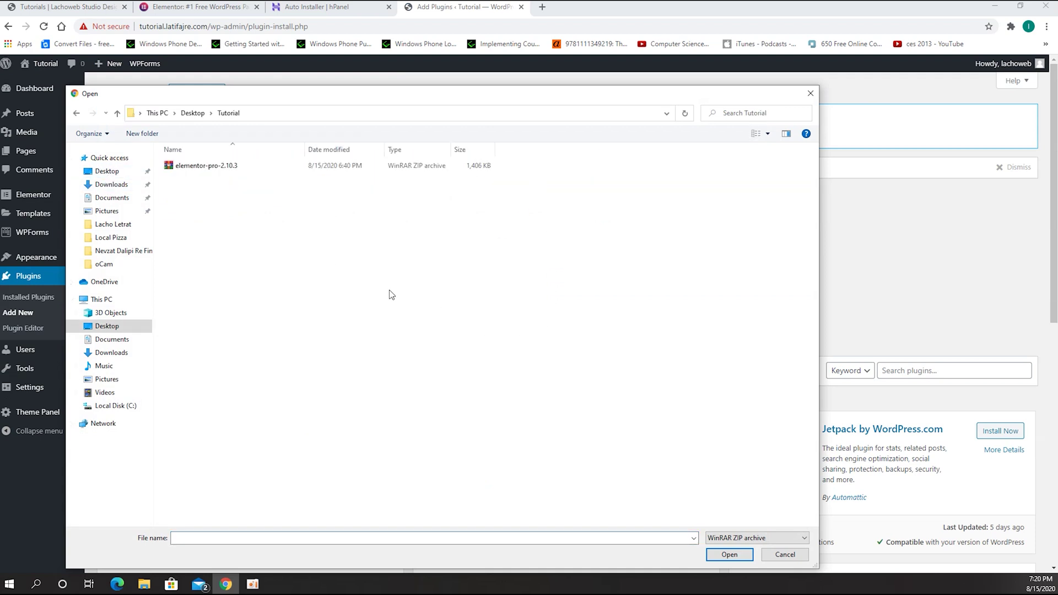
click(219, 170)
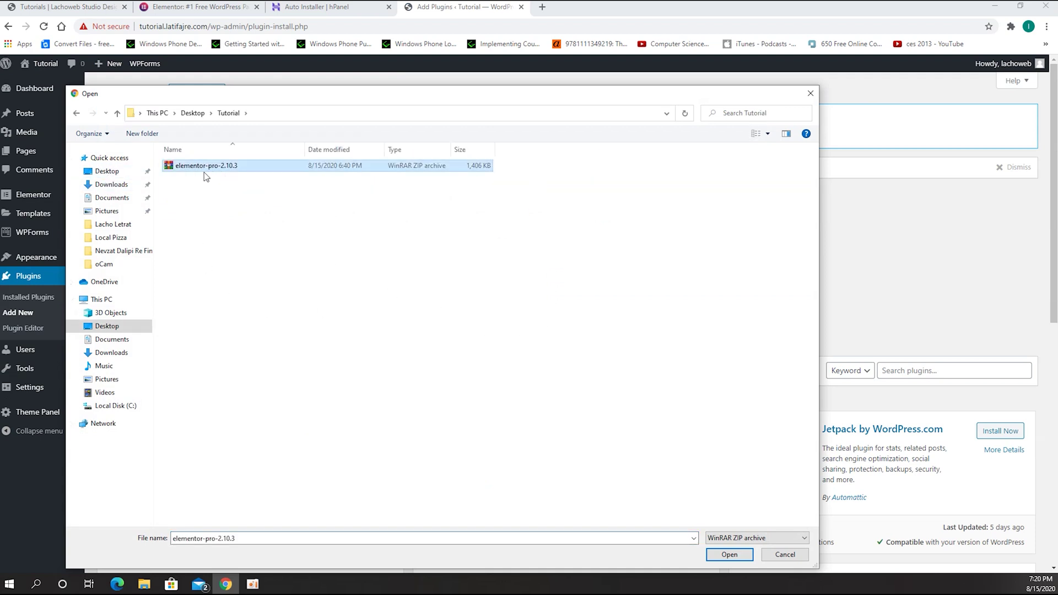
click(737, 558)
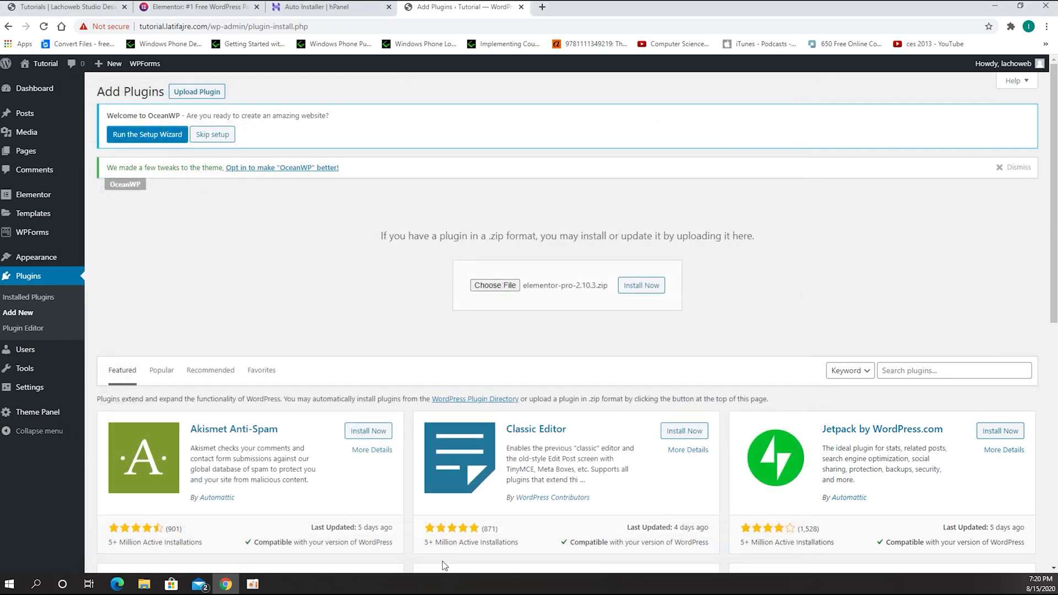
Step: Install and activate the uploaded Elementor Pro plugin, and connect the site to activate its license
click(653, 291)
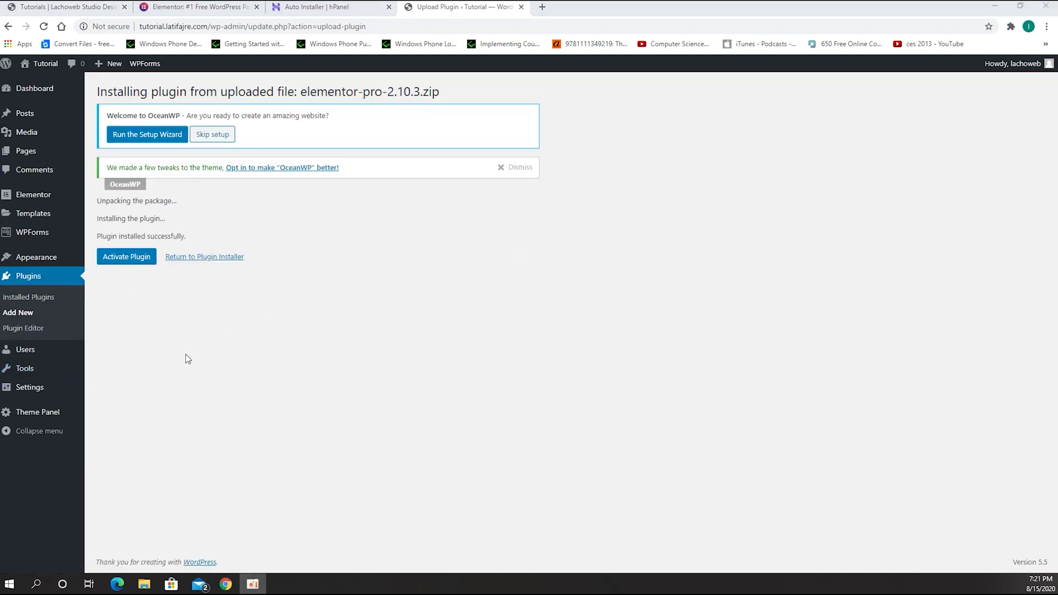
click(133, 257)
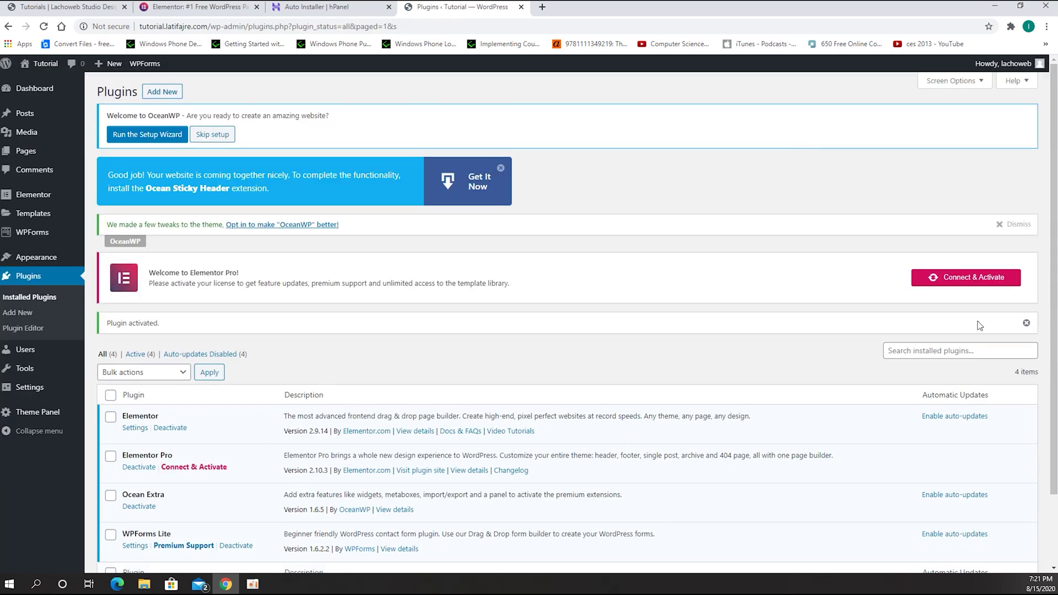
click(964, 285)
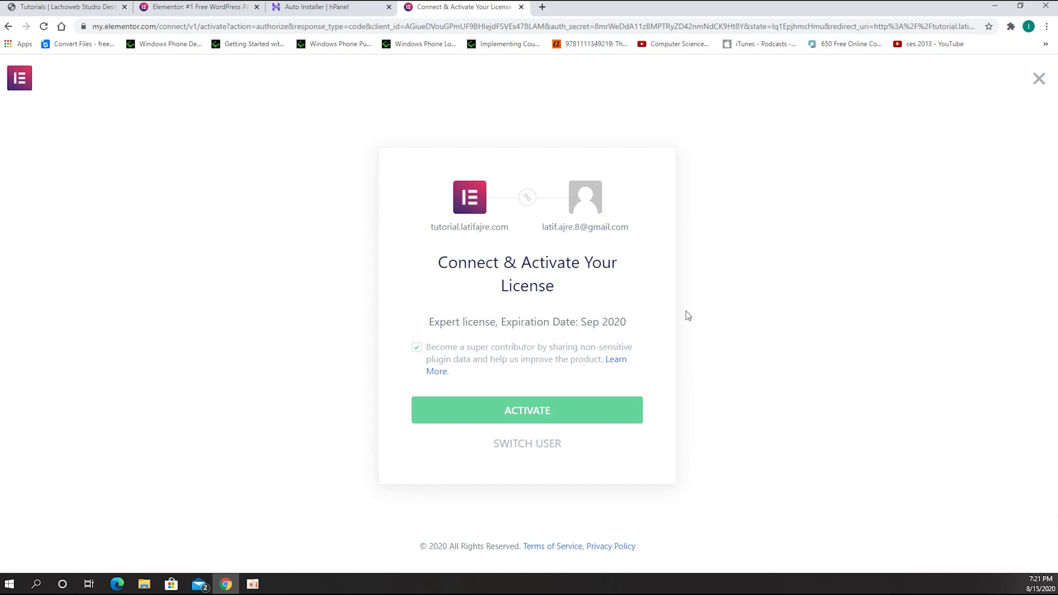
click(547, 420)
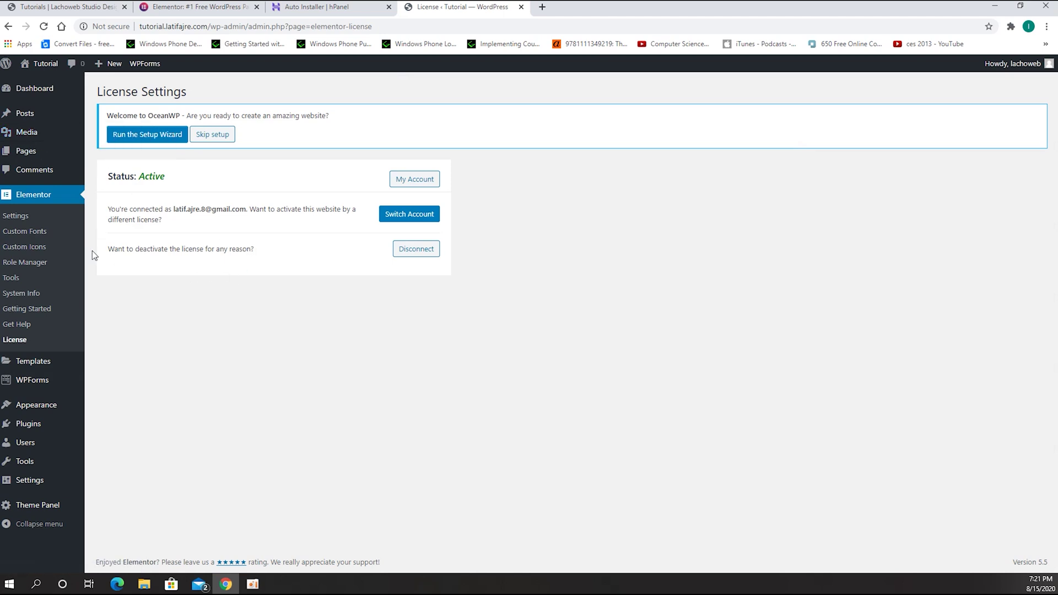
Step: Open the Home page for editing from the list of pages
click(35, 158)
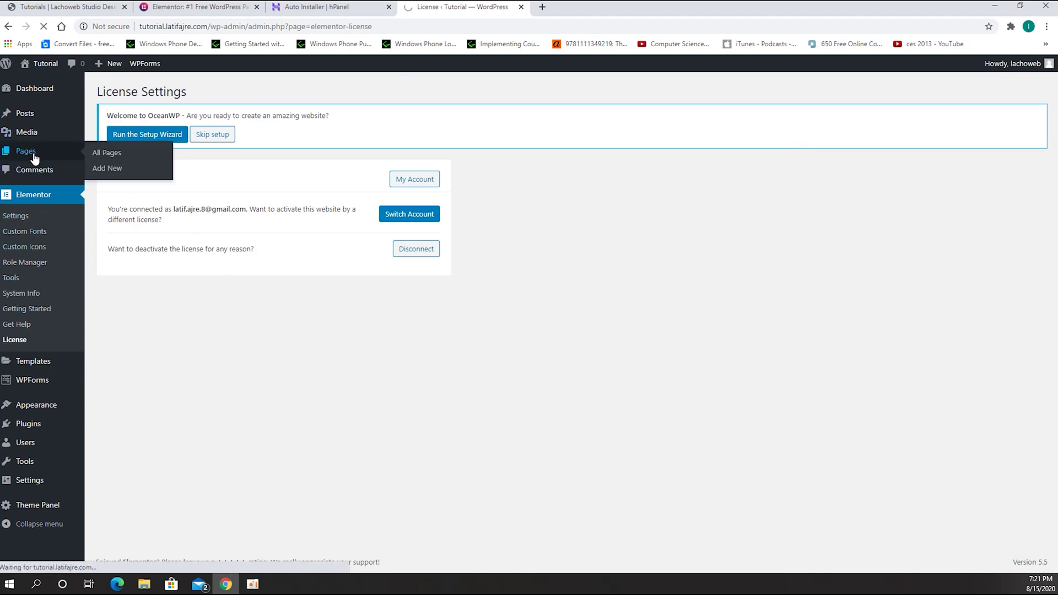
click(132, 322)
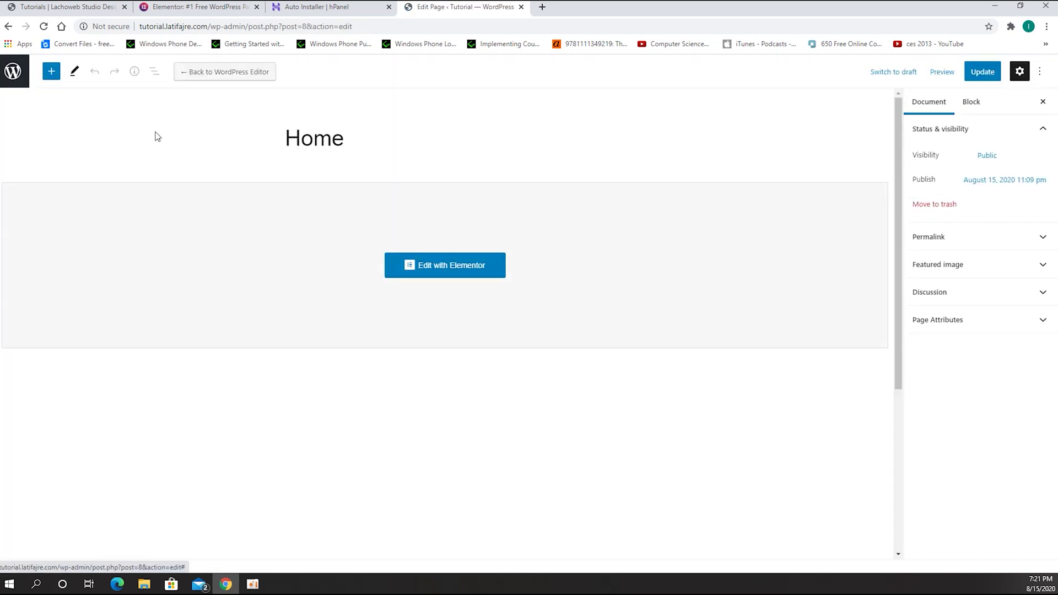
Step: Minimize the browser window and refresh the Windows desktop
click(994, 5)
right_click(238, 189)
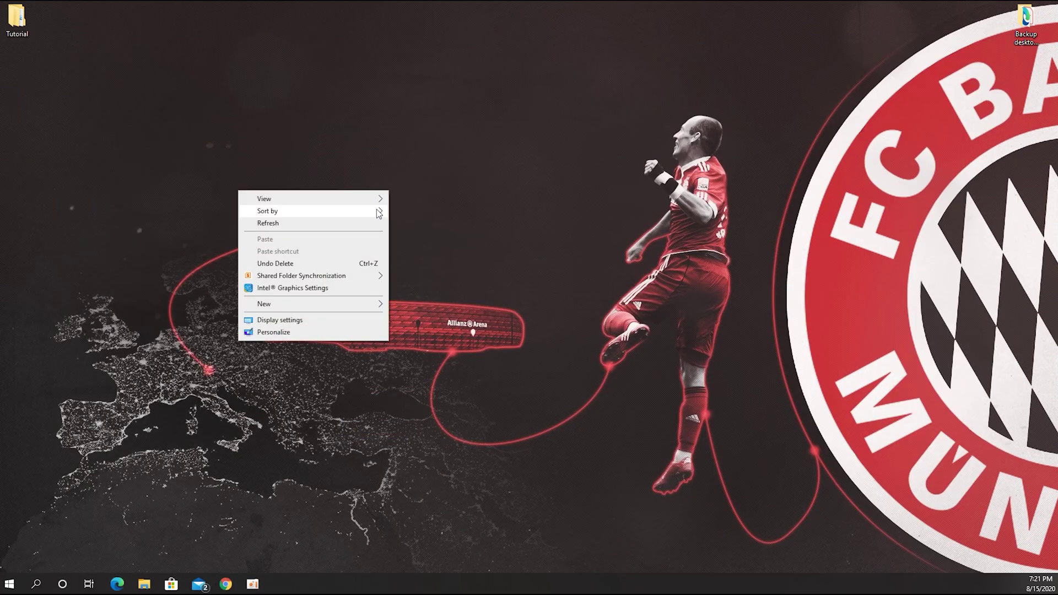
click(305, 224)
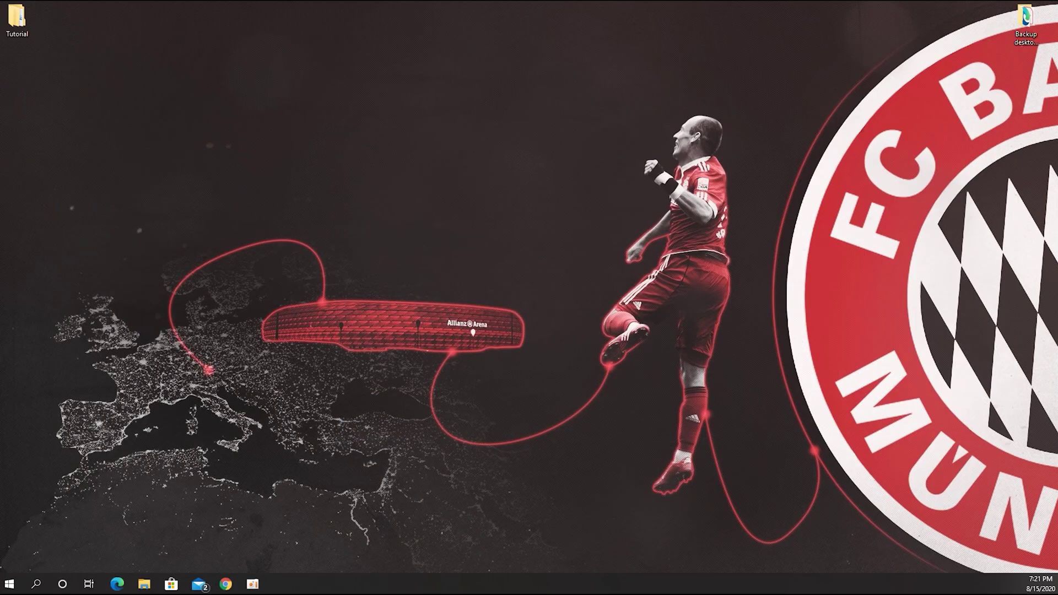